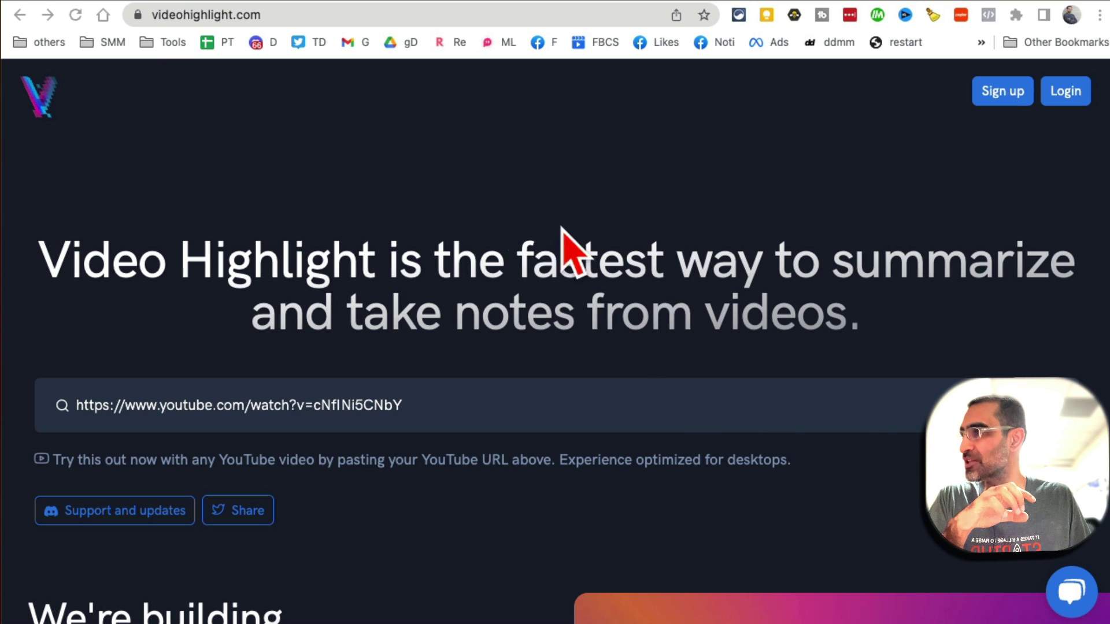
# Generate a summary of the YouTube video whose link is already in the Video Highlight search field.
pyautogui.moveTo(599, 263); pyautogui.dragTo(831, 295)
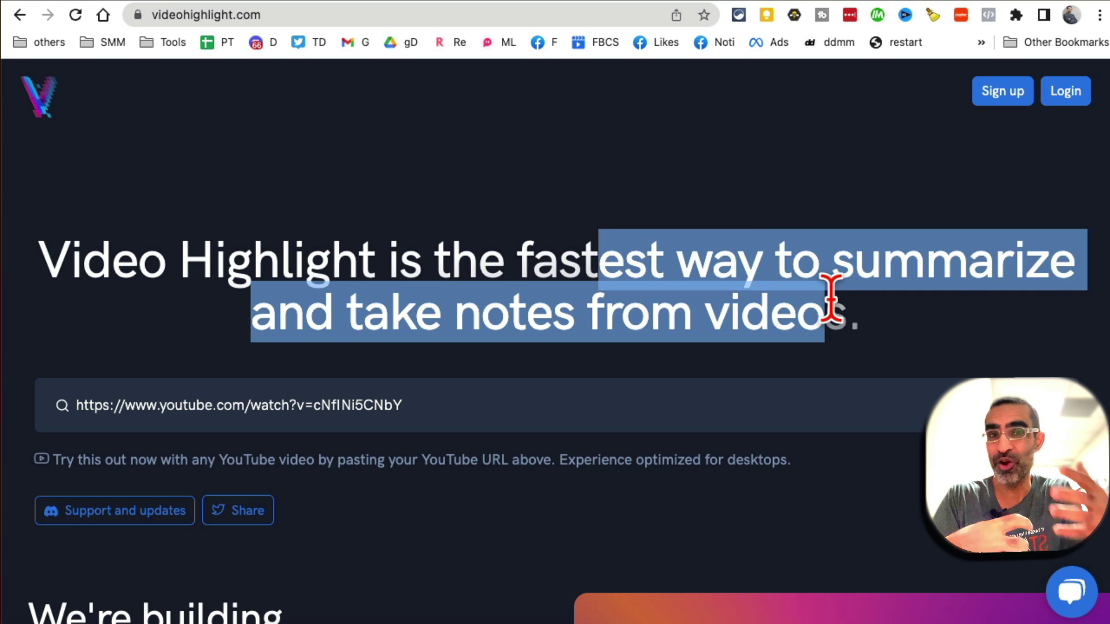
pyautogui.scroll(-2, 488, 382)
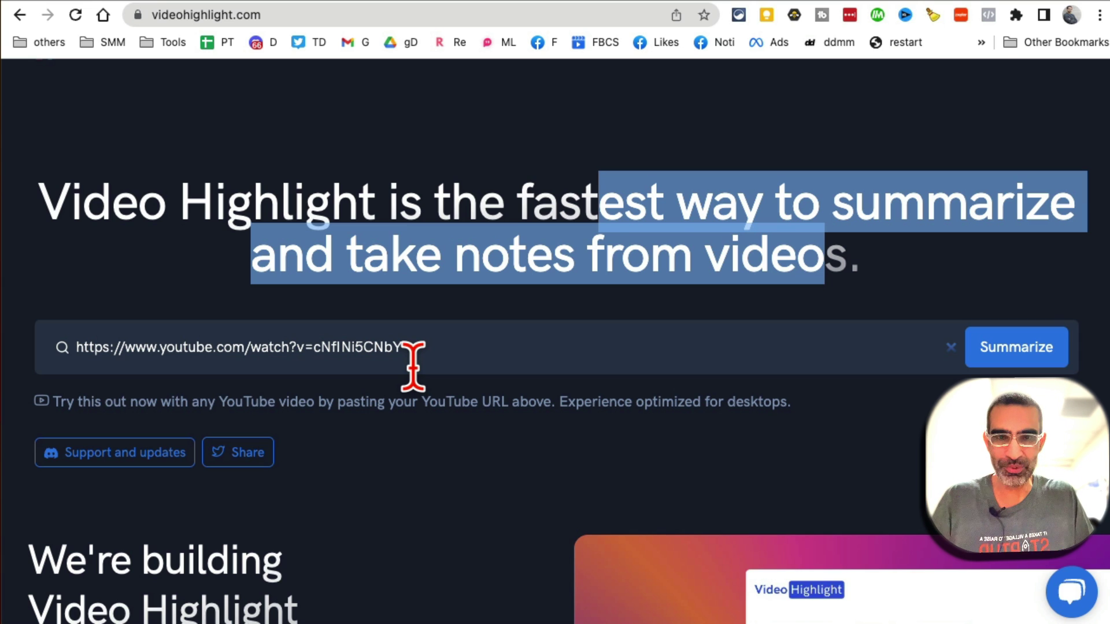
pyautogui.click(422, 329)
pyautogui.scroll(-5, 376, 307)
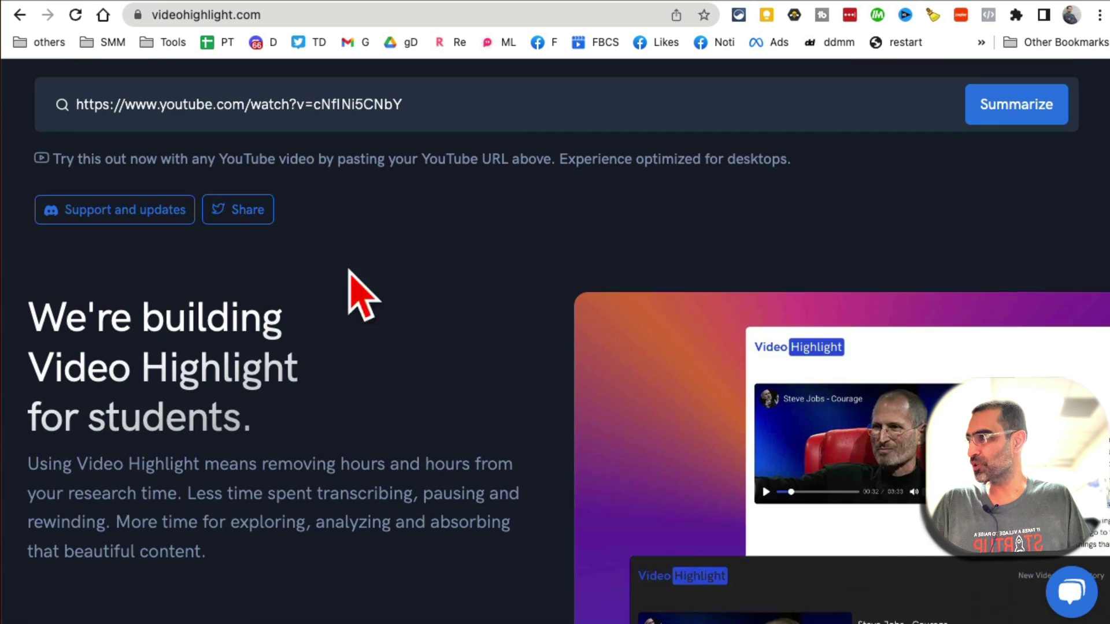
pyautogui.click(1000, 115)
# Read the Google Keynote (Google I/O '23) summary from the Introduction through the Applying Generative AI section.
pyautogui.scroll(-4, 815, 277)
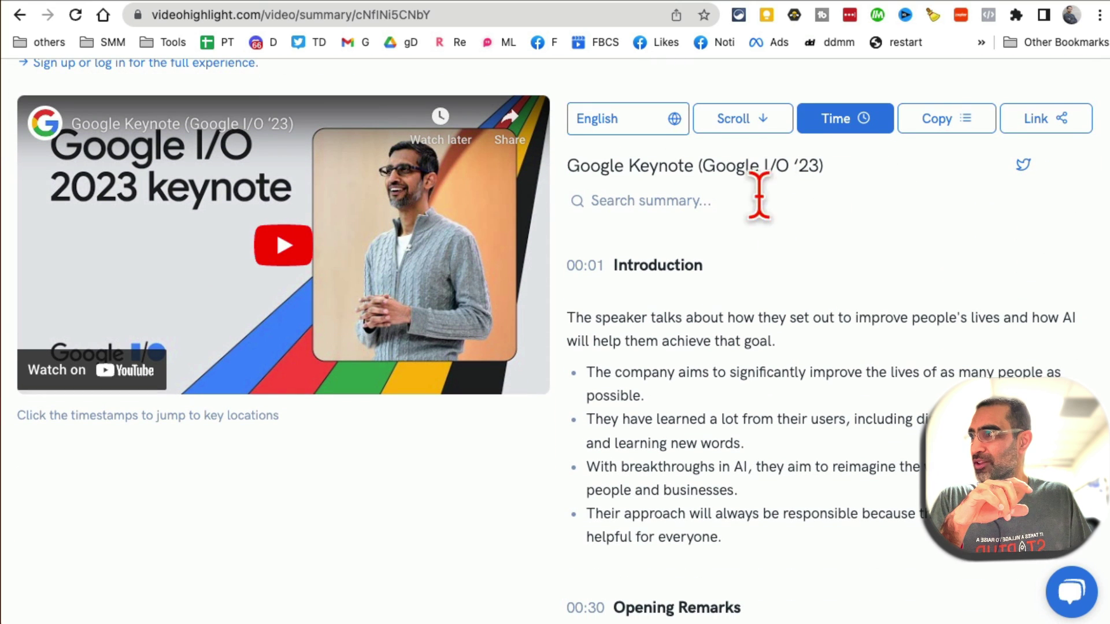
pyautogui.scroll(-1, 687, 243)
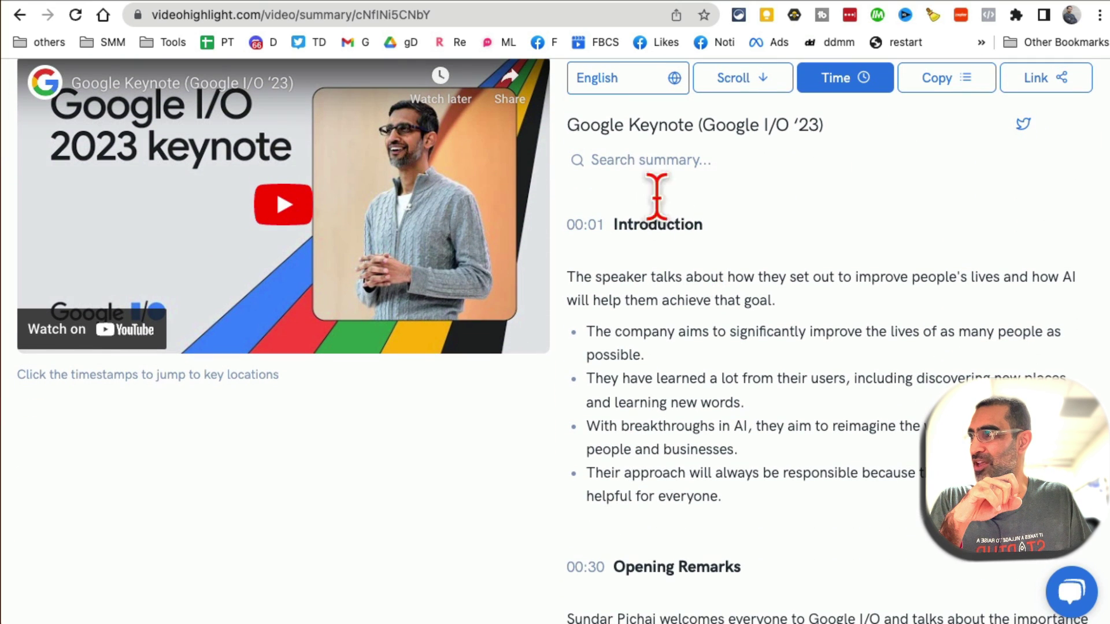
pyautogui.moveTo(649, 226); pyautogui.dragTo(825, 379)
pyautogui.scroll(-1, 825, 379)
pyautogui.scroll(-1, 825, 380)
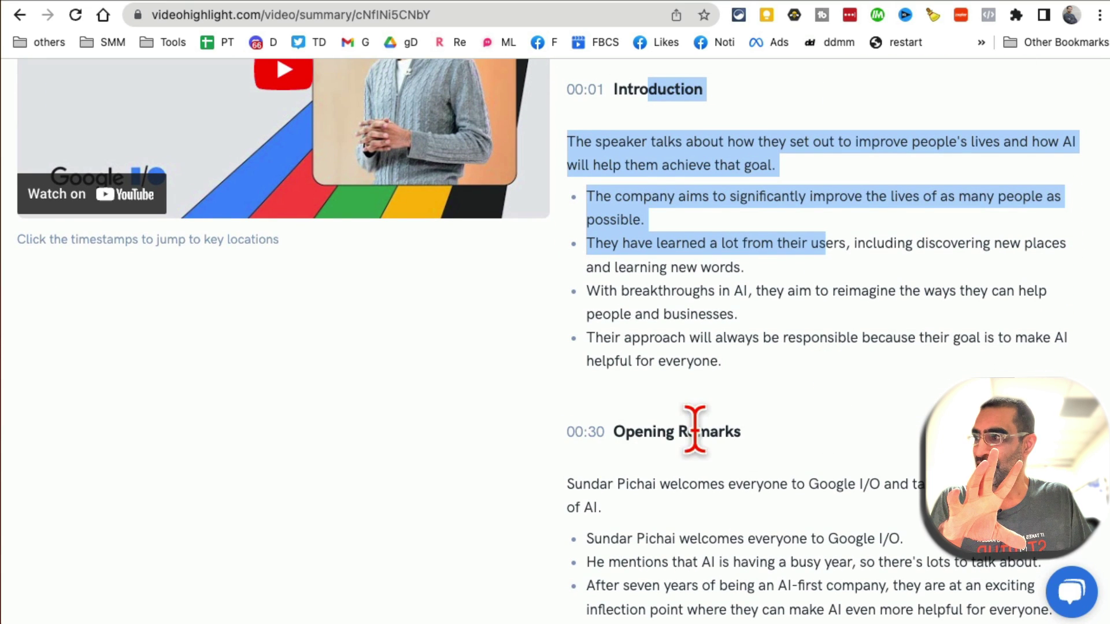
pyautogui.scroll(-4, 718, 458)
pyautogui.scroll(-5, 718, 459)
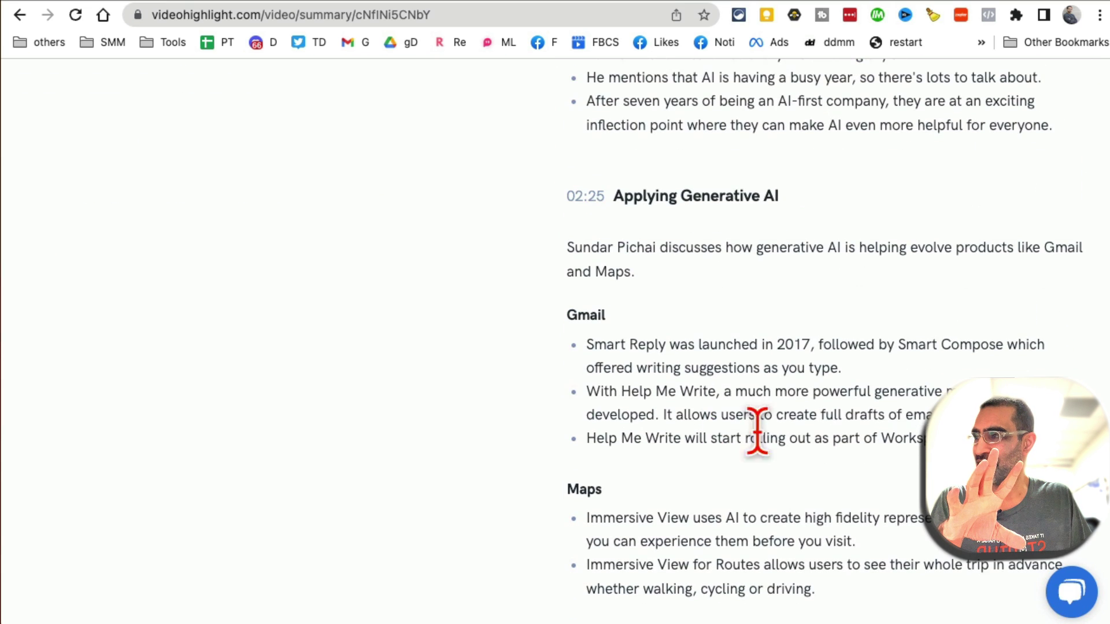
pyautogui.moveTo(752, 440); pyautogui.dragTo(557, 327)
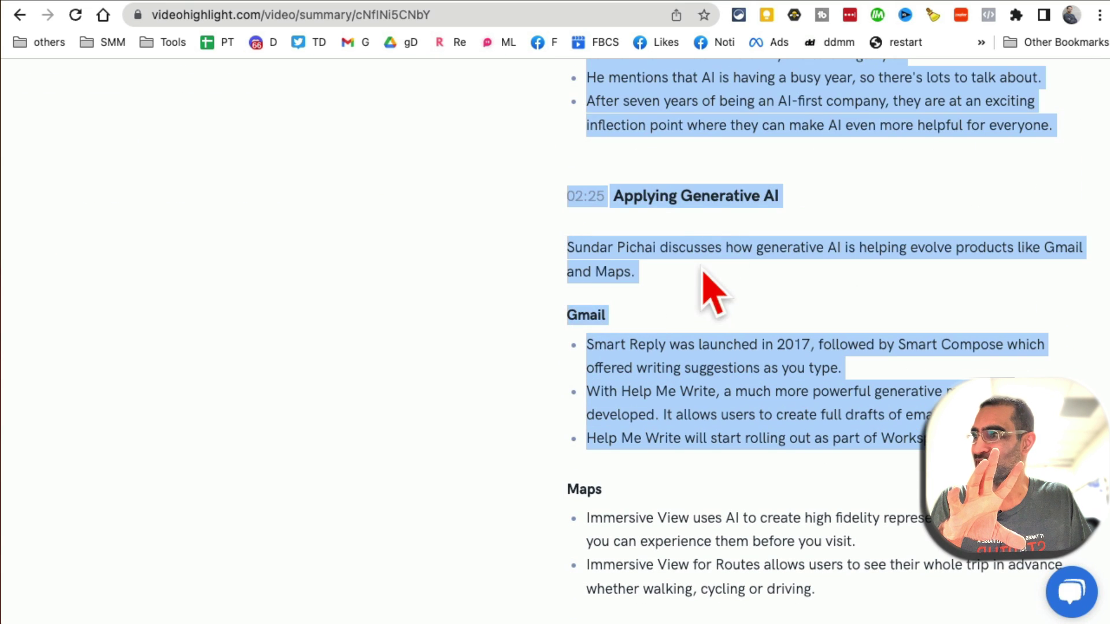
pyautogui.scroll(-3, 706, 290)
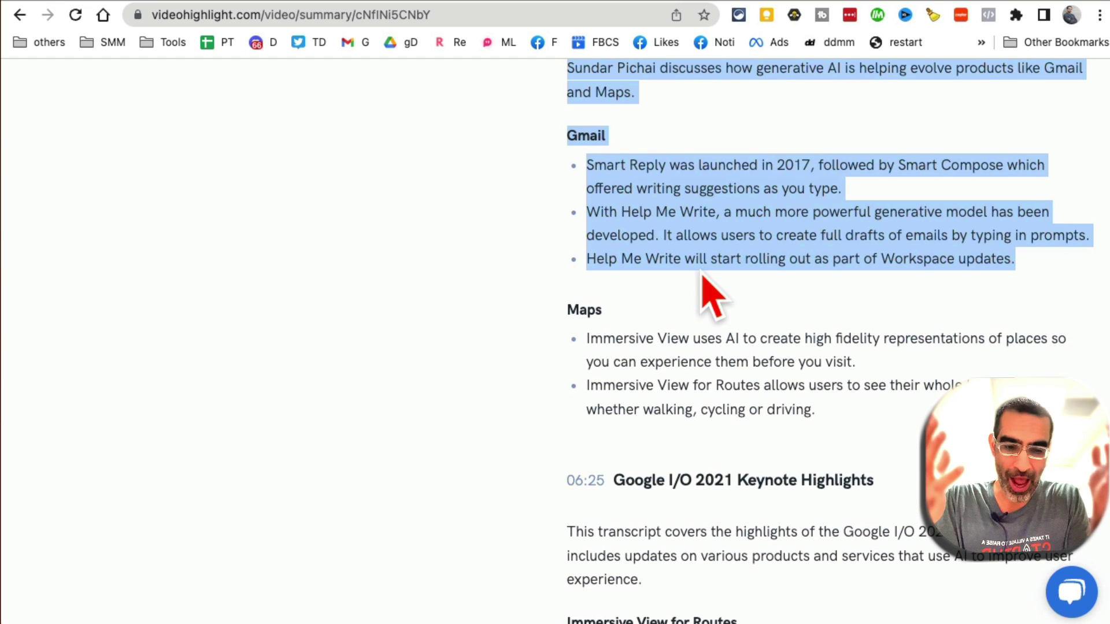
# Highlight the summary's Gmail bullet points and read on through the PaLM 2 sections.
pyautogui.click(610, 156)
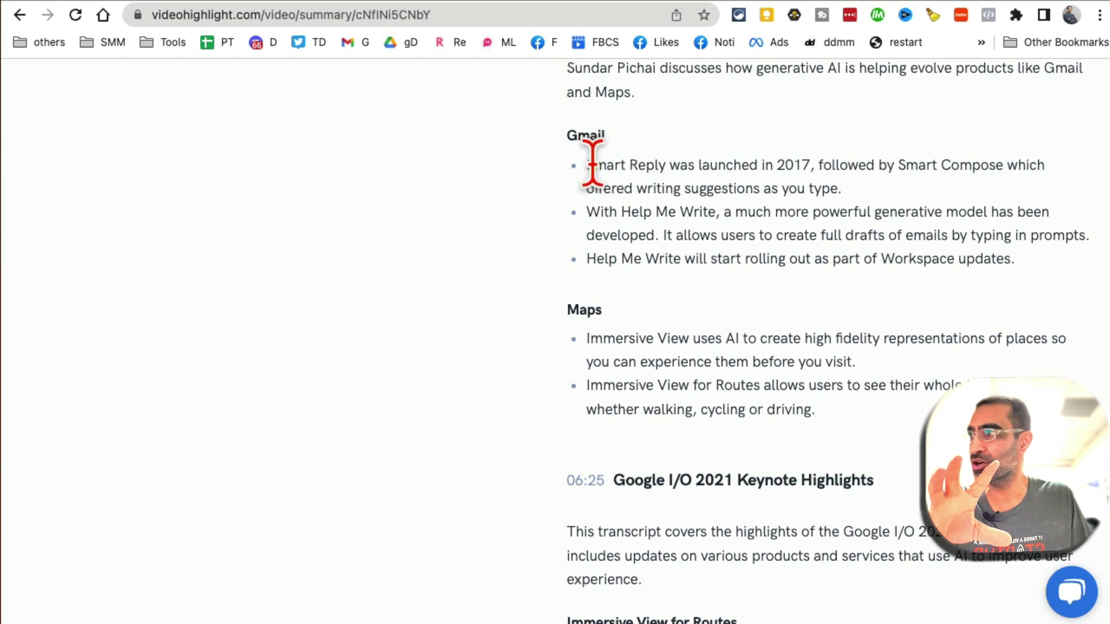
pyautogui.moveTo(588, 164); pyautogui.dragTo(1036, 293)
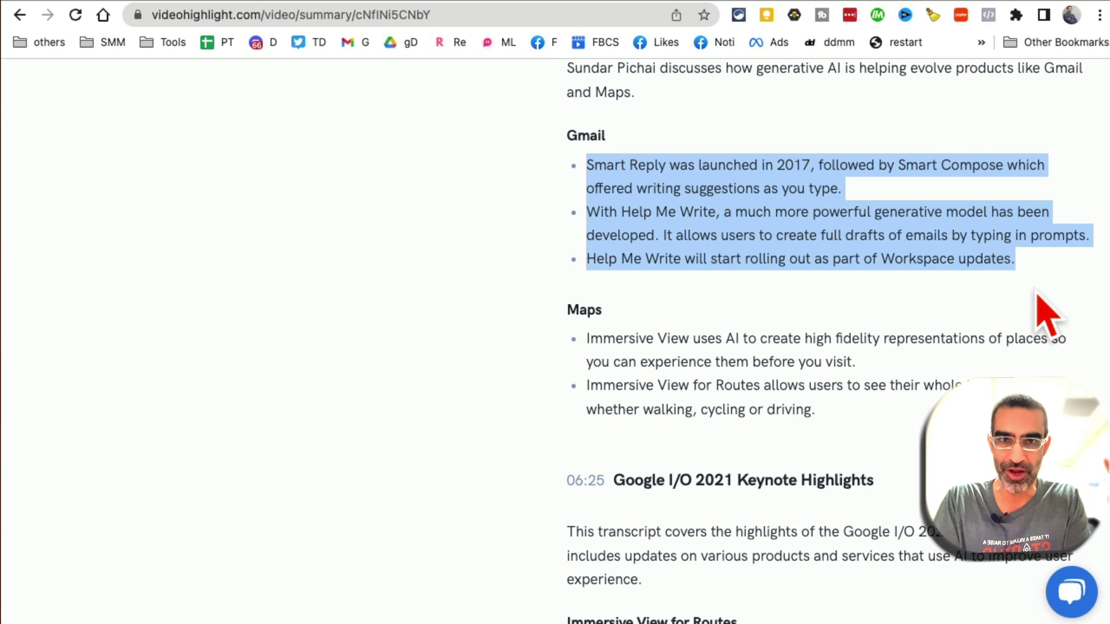
pyautogui.scroll(-10, 916, 315)
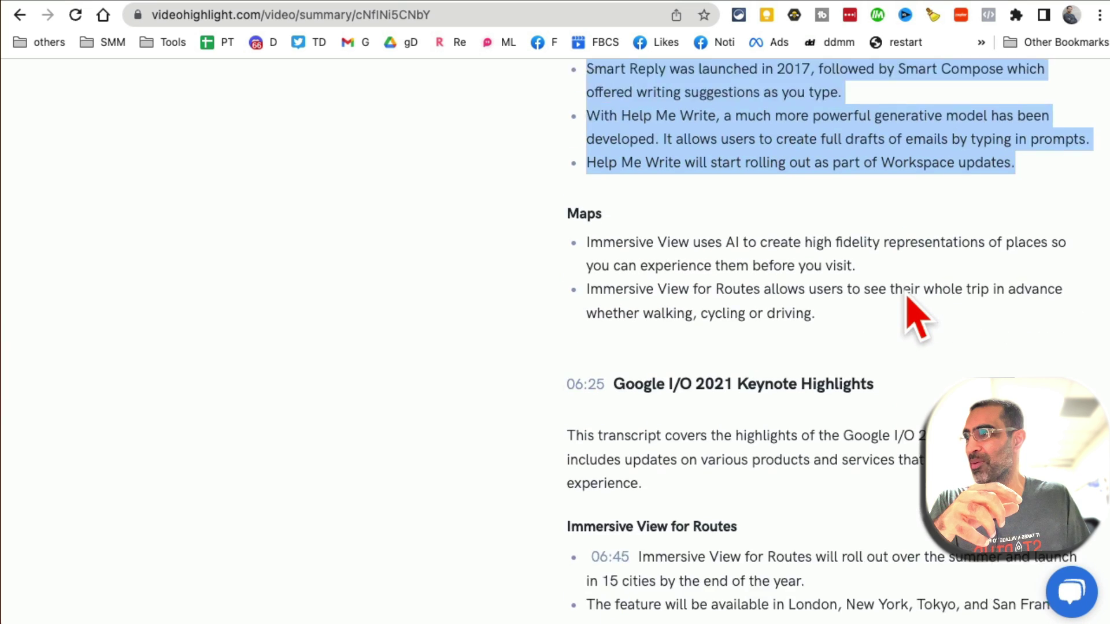
pyautogui.scroll(-8, 916, 315)
pyautogui.moveTo(721, 160); pyautogui.dragTo(801, 514)
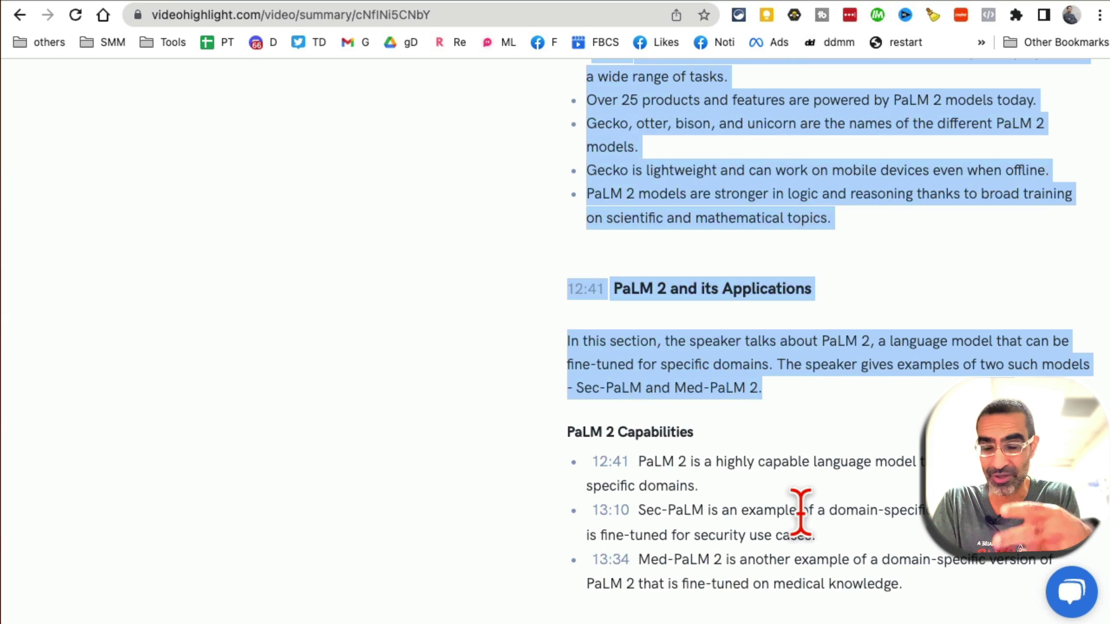
pyautogui.click(801, 514)
pyautogui.scroll(20, 806, 529)
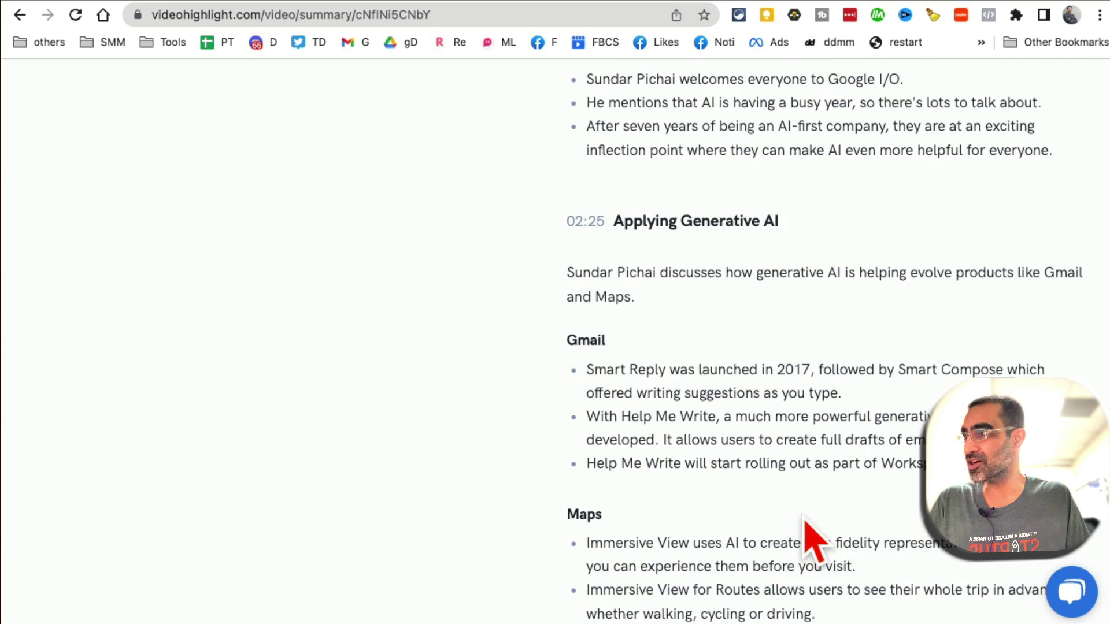
# Switch to the cutout.pro Background Diffusion page and go to its sample portrait editor.
pyautogui.click(53, 93)
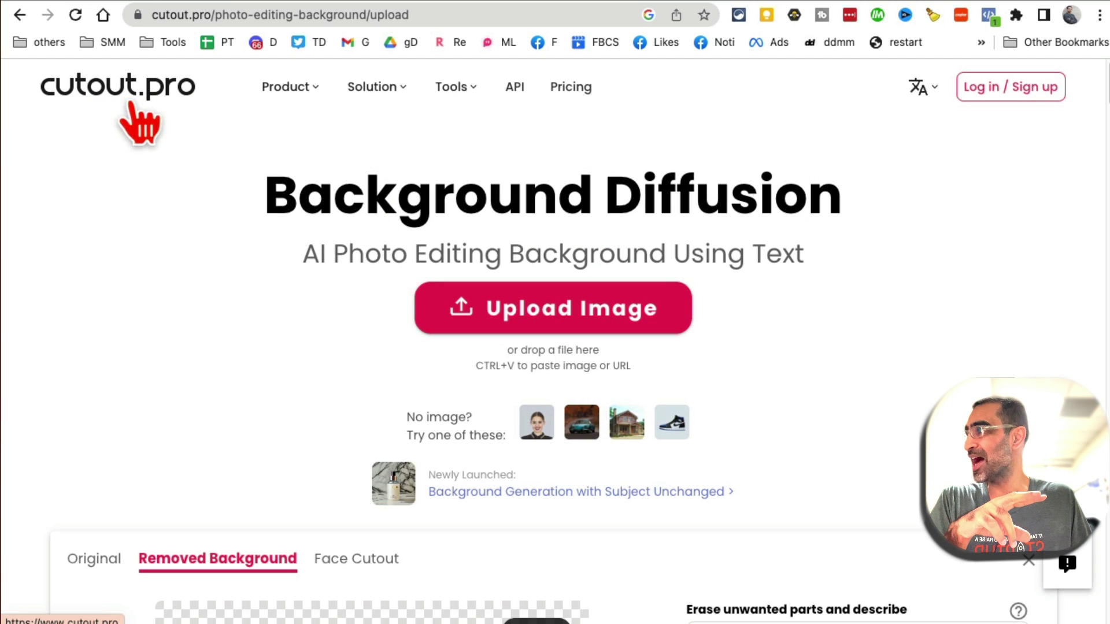
pyautogui.moveTo(286, 88)
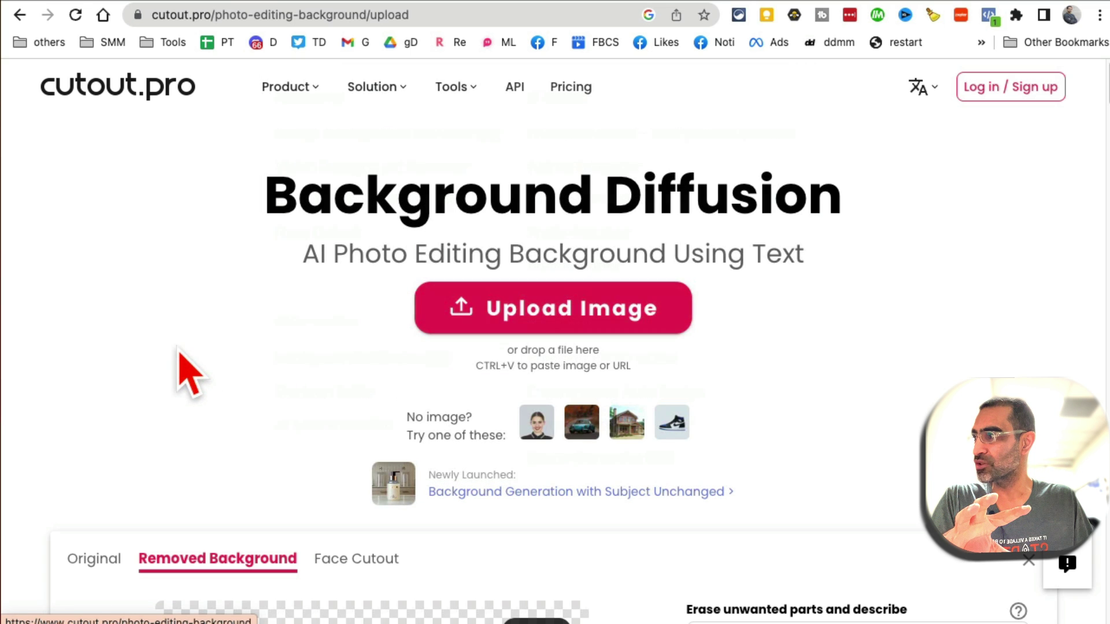
pyautogui.scroll(-3, 633, 278)
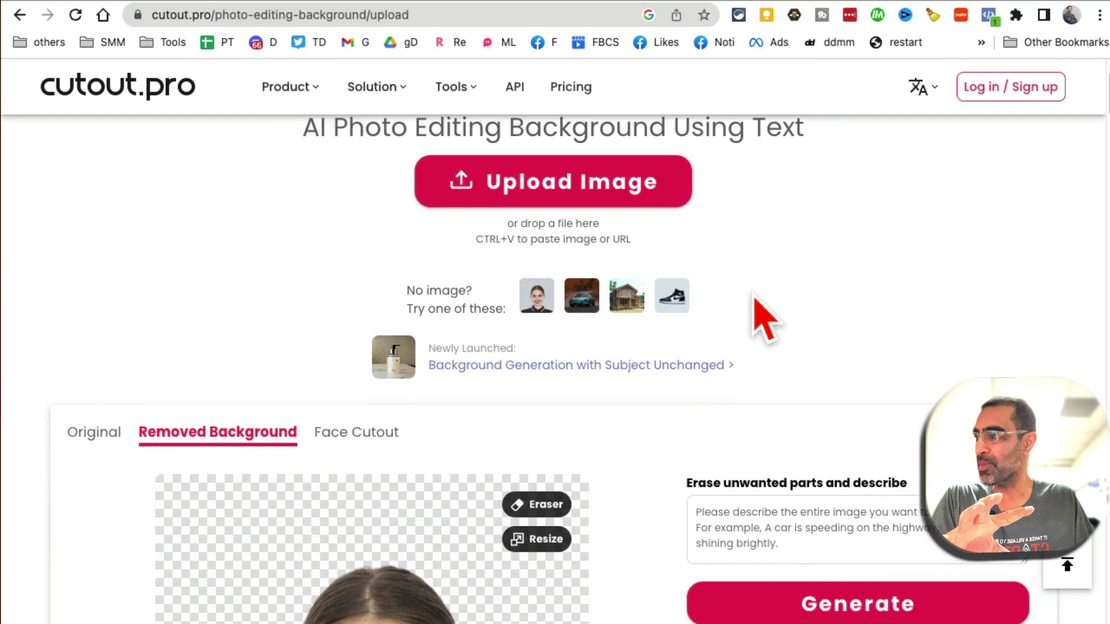
pyautogui.scroll(-5, 753, 294)
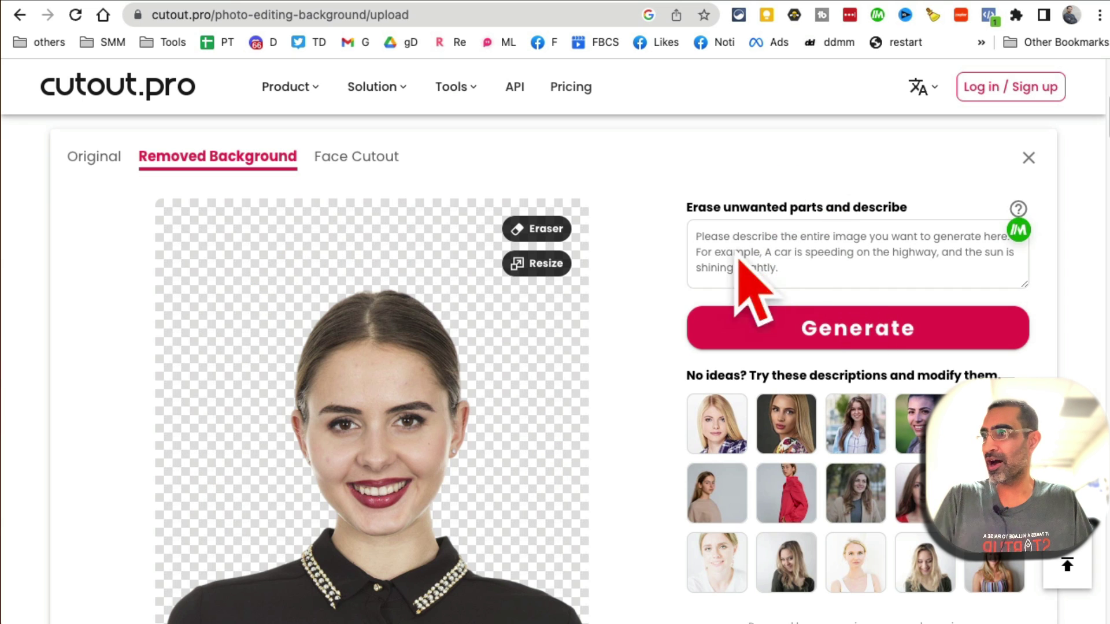
# Generate new backgrounds for the sample portrait from the description "sky" and look over the resulting images.
pyautogui.click(806, 252)
pyautogui.write('sky')
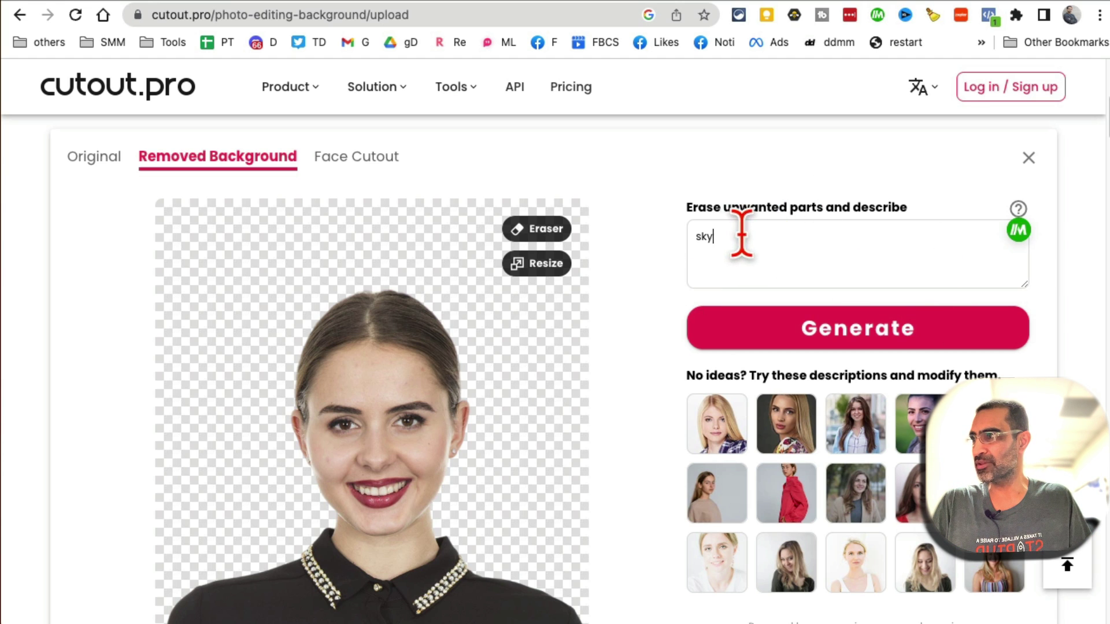
pyautogui.moveTo(741, 237); pyautogui.dragTo(693, 236)
pyautogui.click(867, 342)
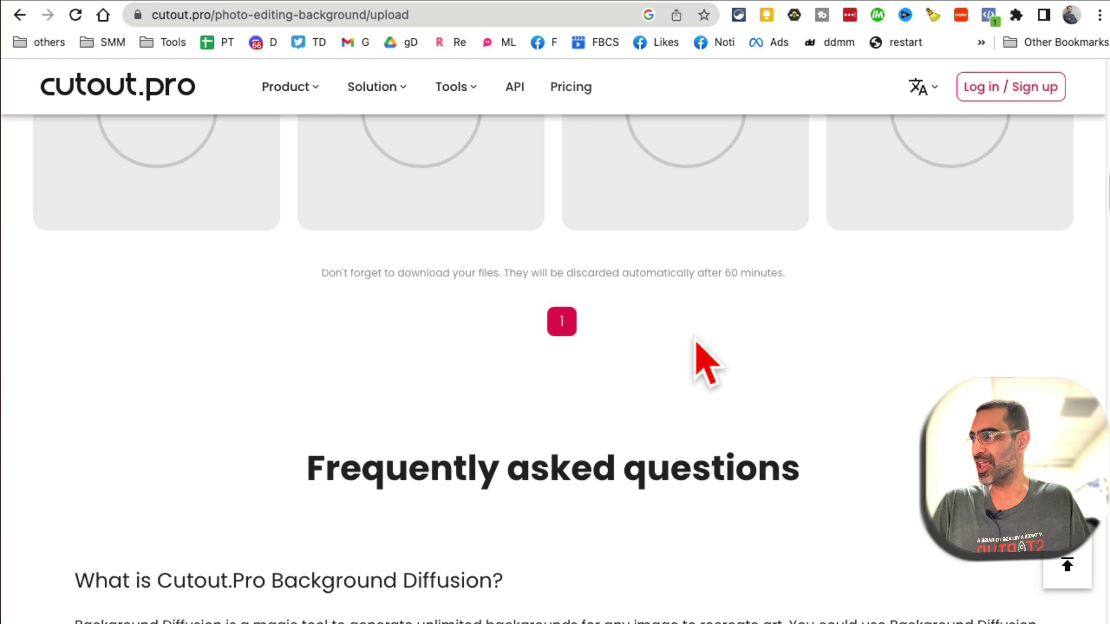
pyautogui.scroll(3, 706, 365)
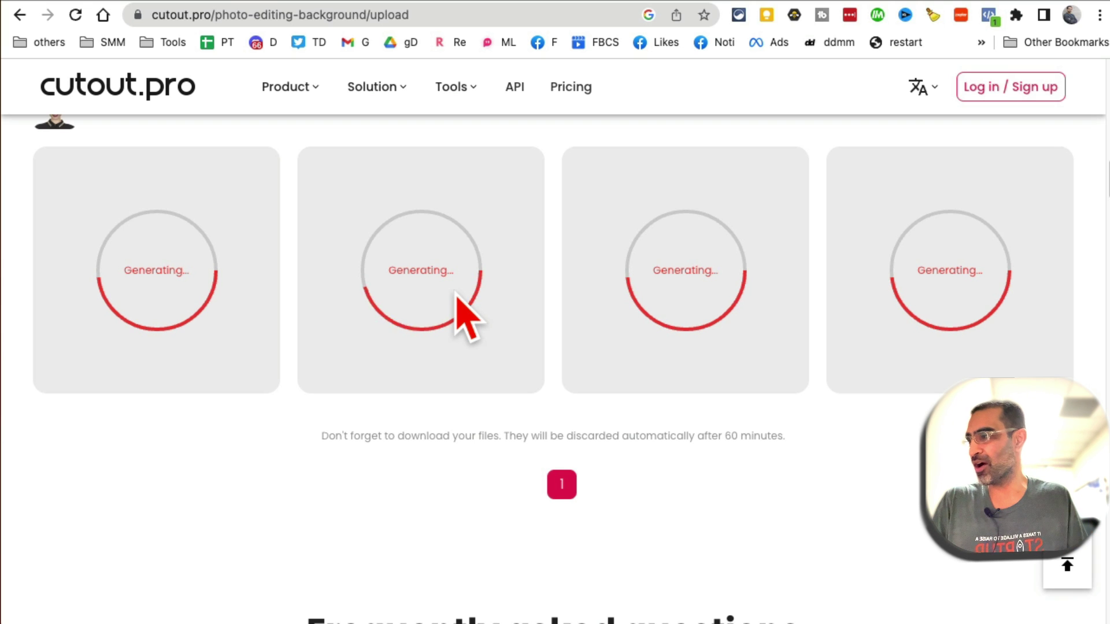
pyautogui.moveTo(167, 231)
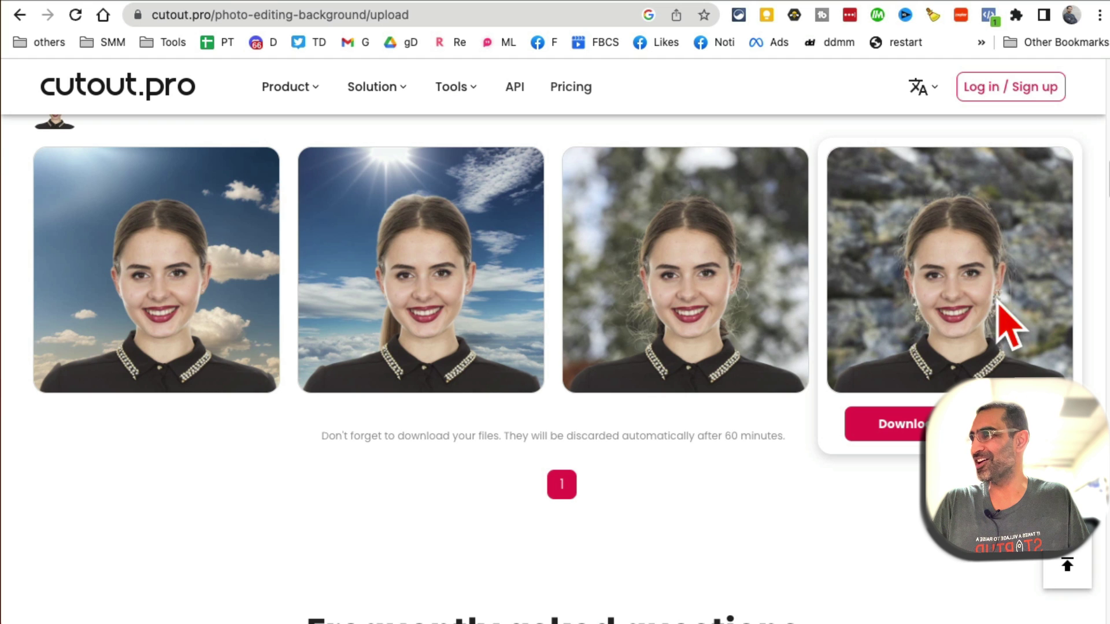
pyautogui.moveTo(627, 299)
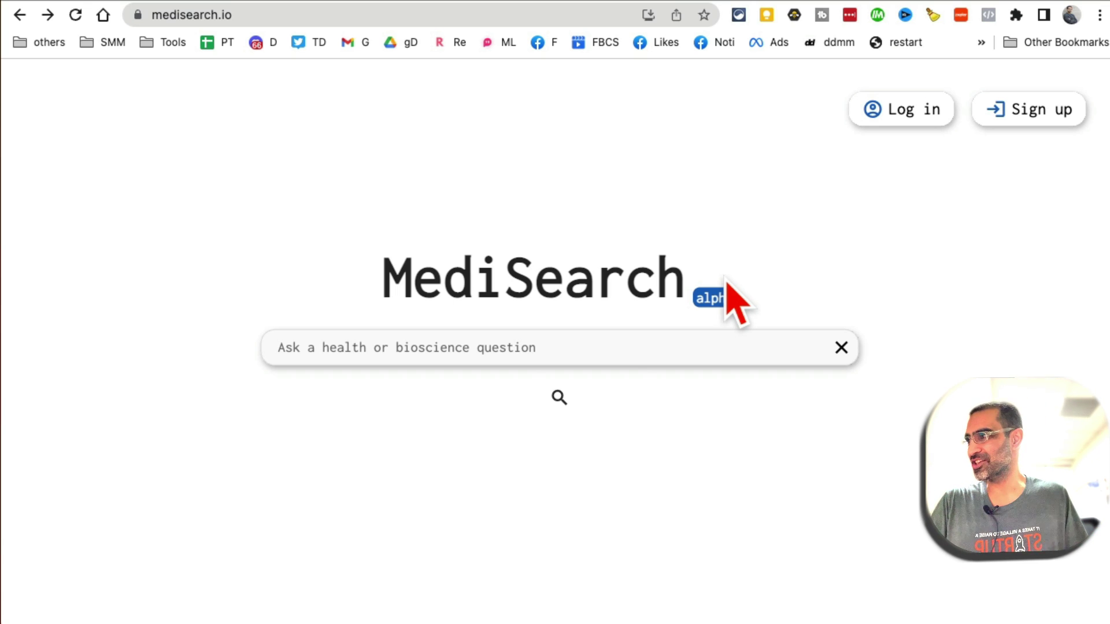
# Ask MediSearch "why do i have headache?" and look through the concise answer and its cited sources.
pyautogui.click(473, 345)
pyautogui.write('why do i have headache?')
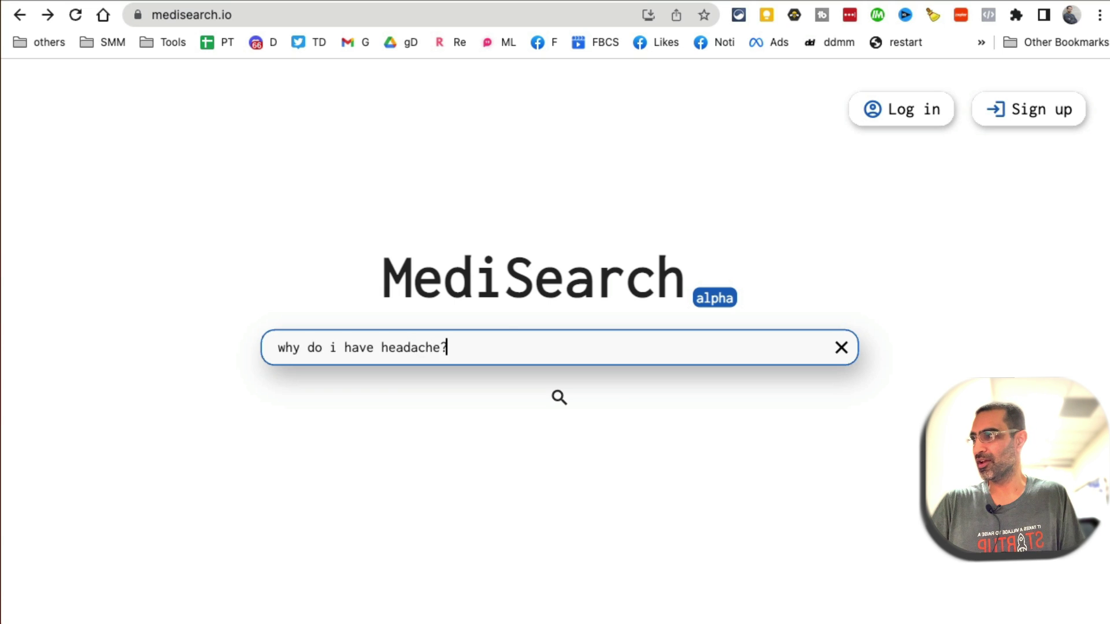
pyautogui.press('Return')
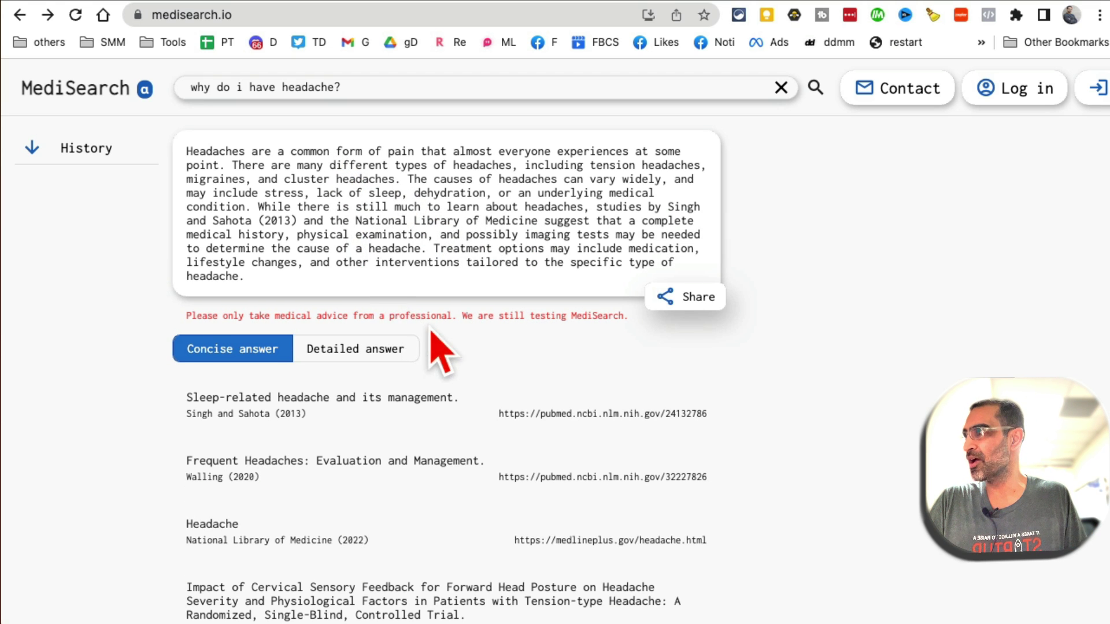
pyautogui.scroll(-3, 430, 327)
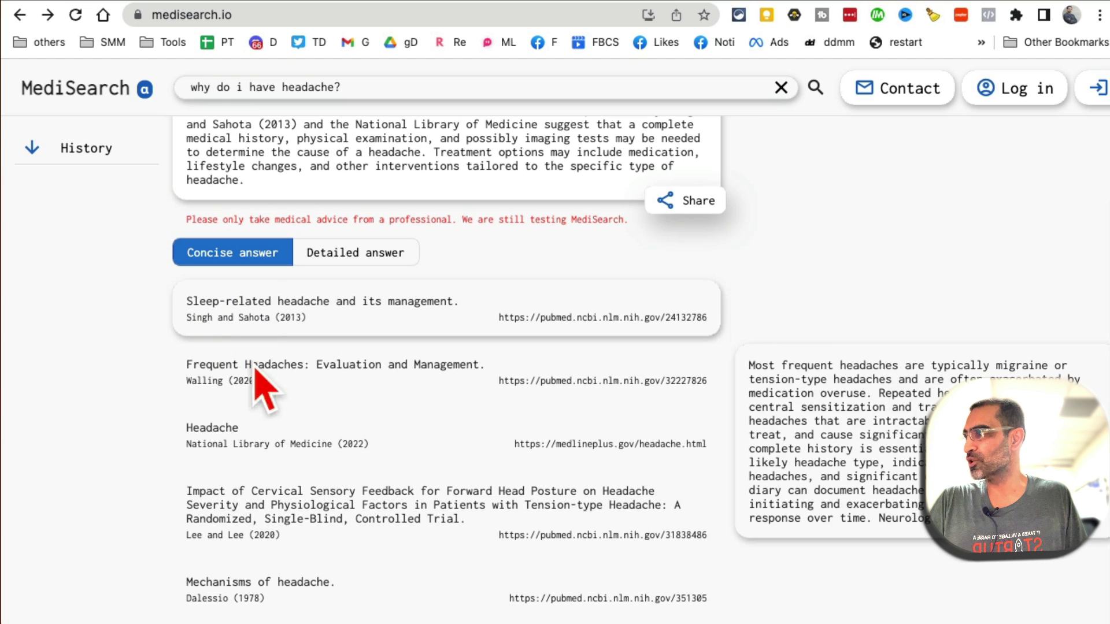
pyautogui.moveTo(264, 368)
pyautogui.scroll(-1, 359, 372)
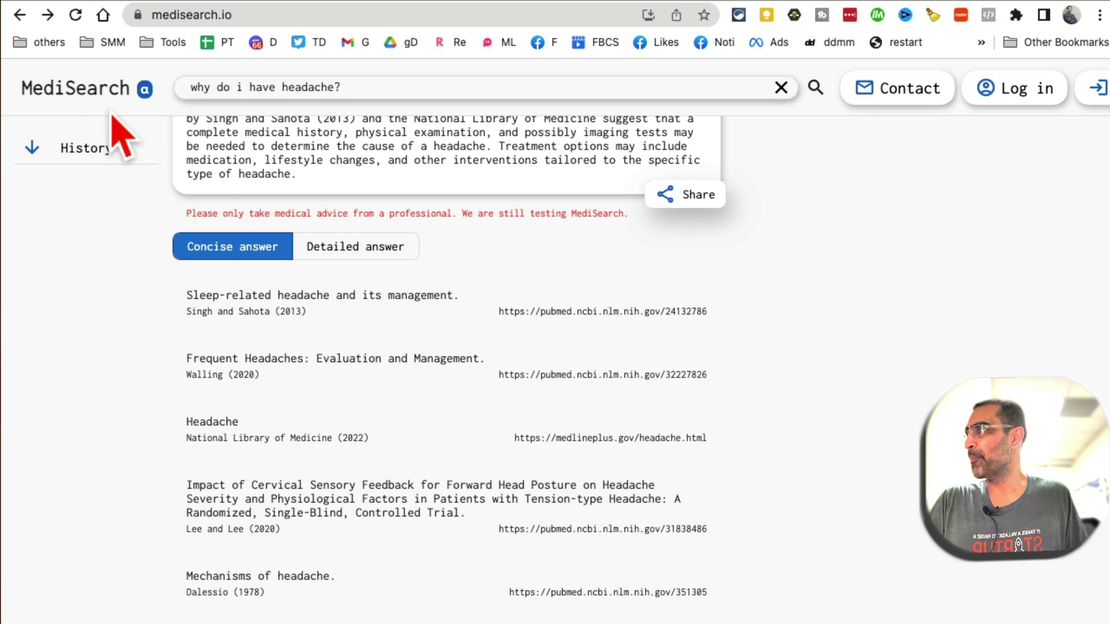
# Switch to Jema.ai, filter the templates to Marketing and open the Email Subject Lines template.
pyautogui.click(345, 3)
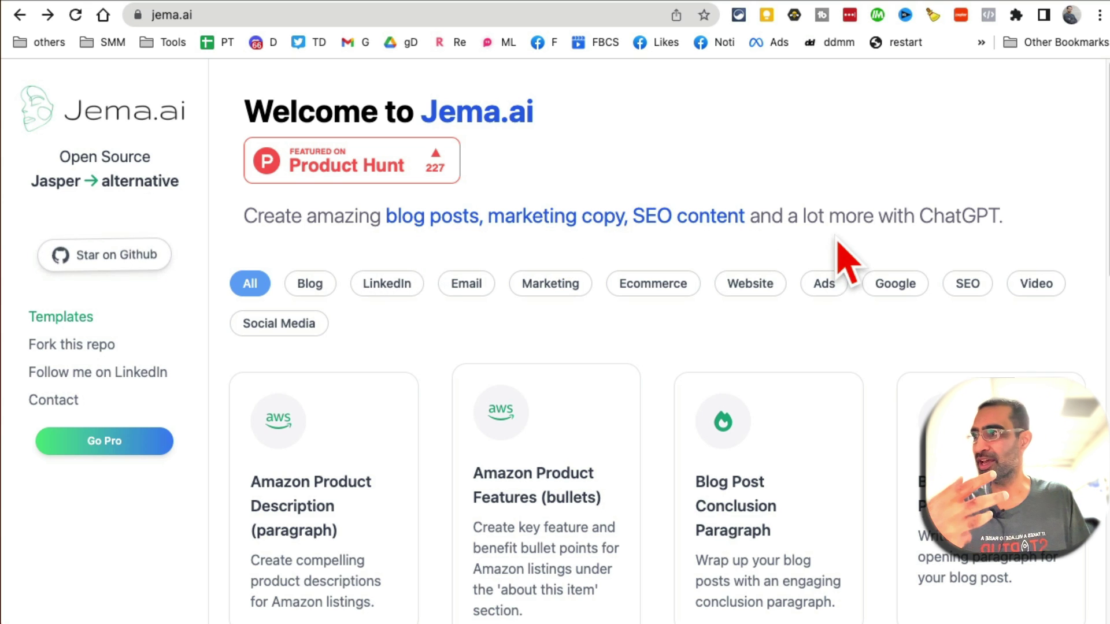
pyautogui.scroll(-2, 624, 266)
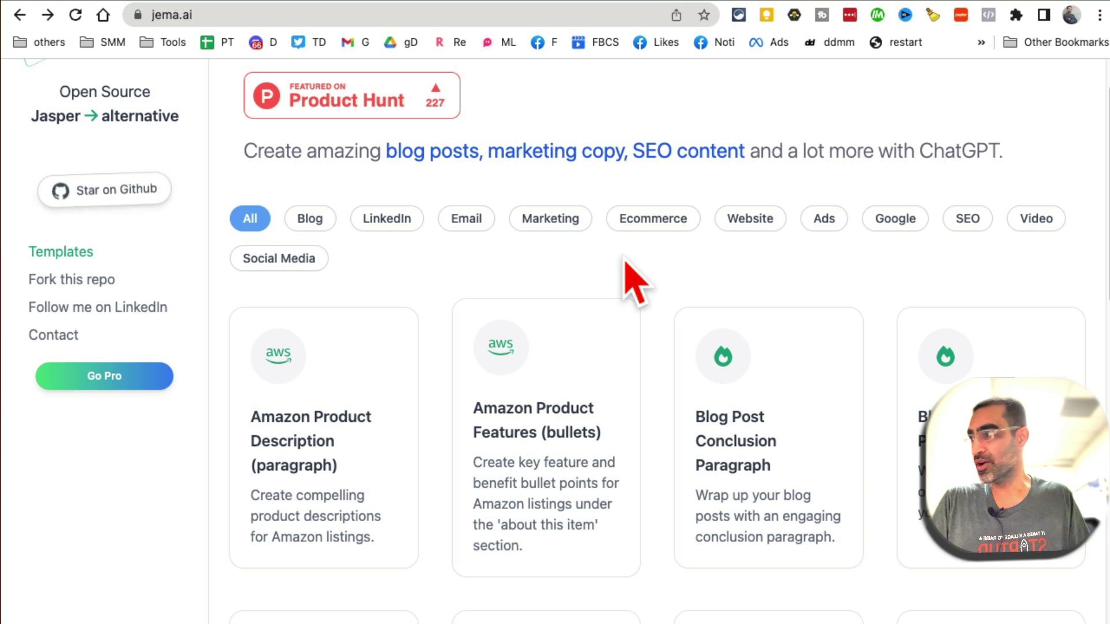
pyautogui.click(555, 227)
pyautogui.click(553, 469)
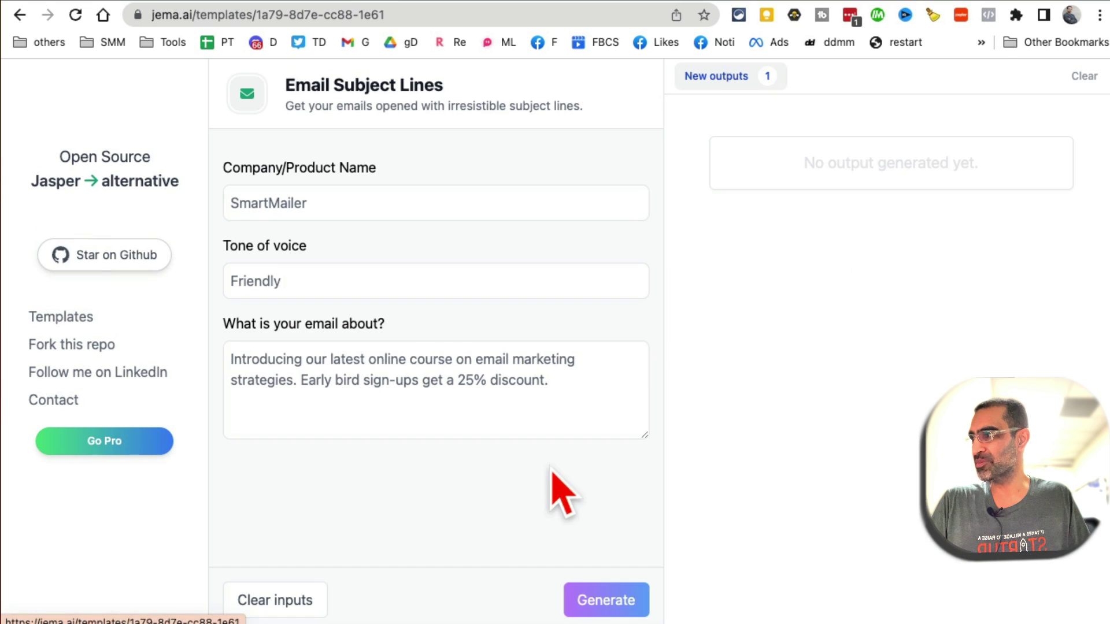
# Enter "social media tips" as the company/product name and "share latest social media tips" as the email's subject matter.
pyautogui.click(431, 202)
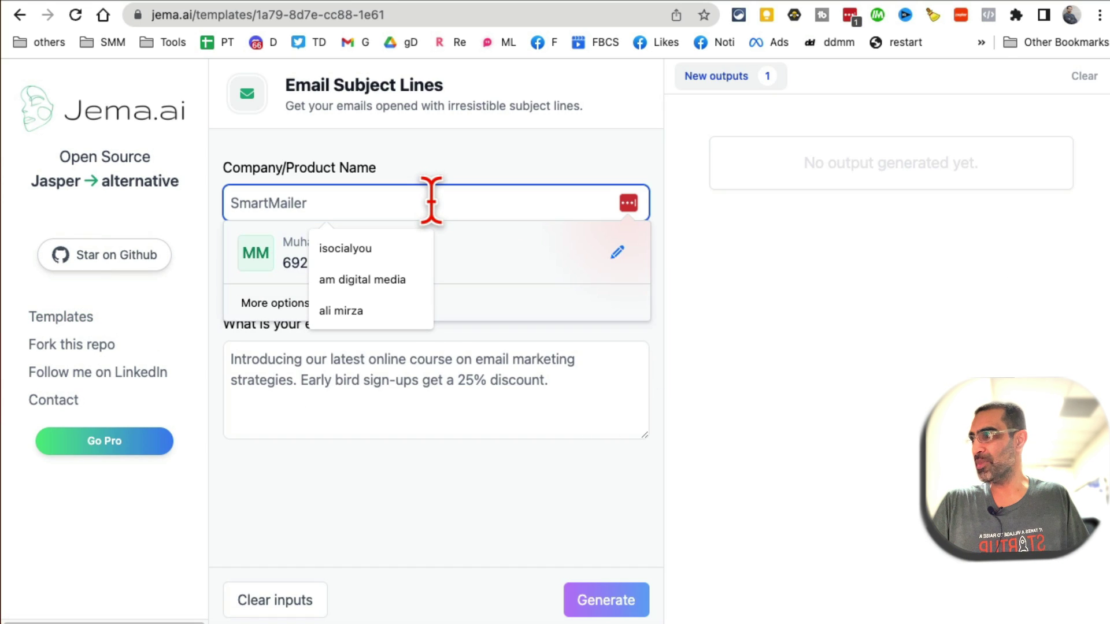
pyautogui.write('social media tips')
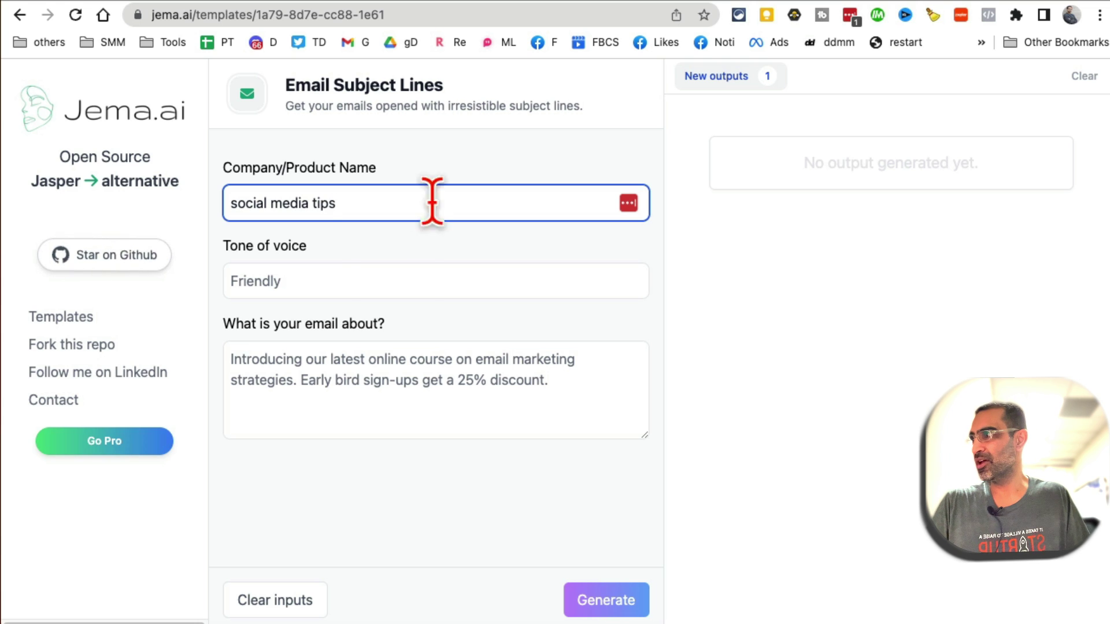
pyautogui.click(327, 382)
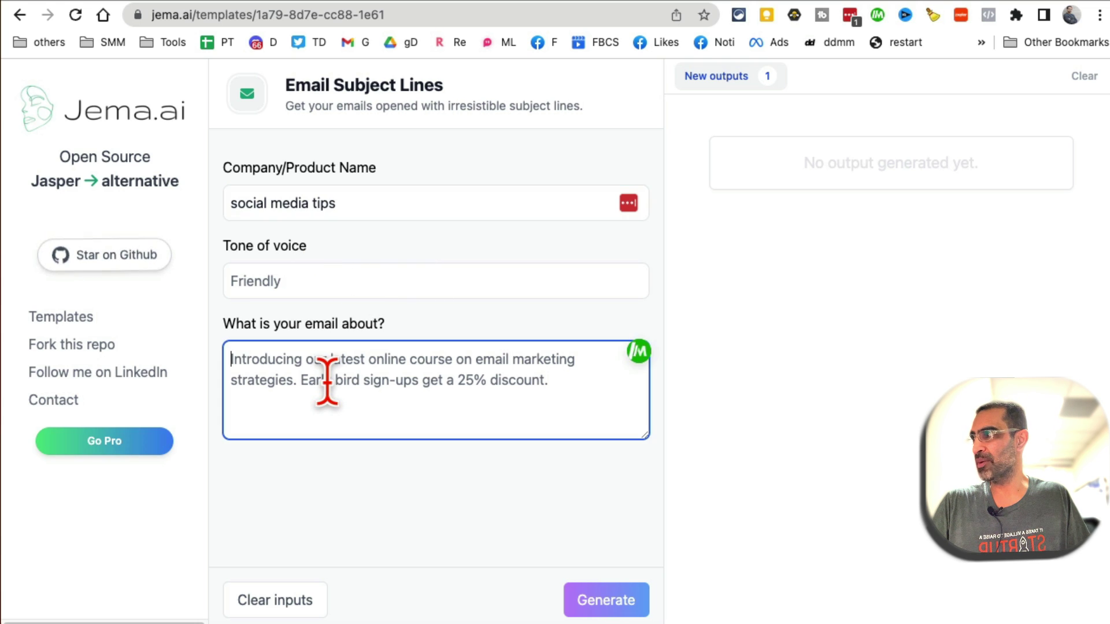
pyautogui.write('tip')
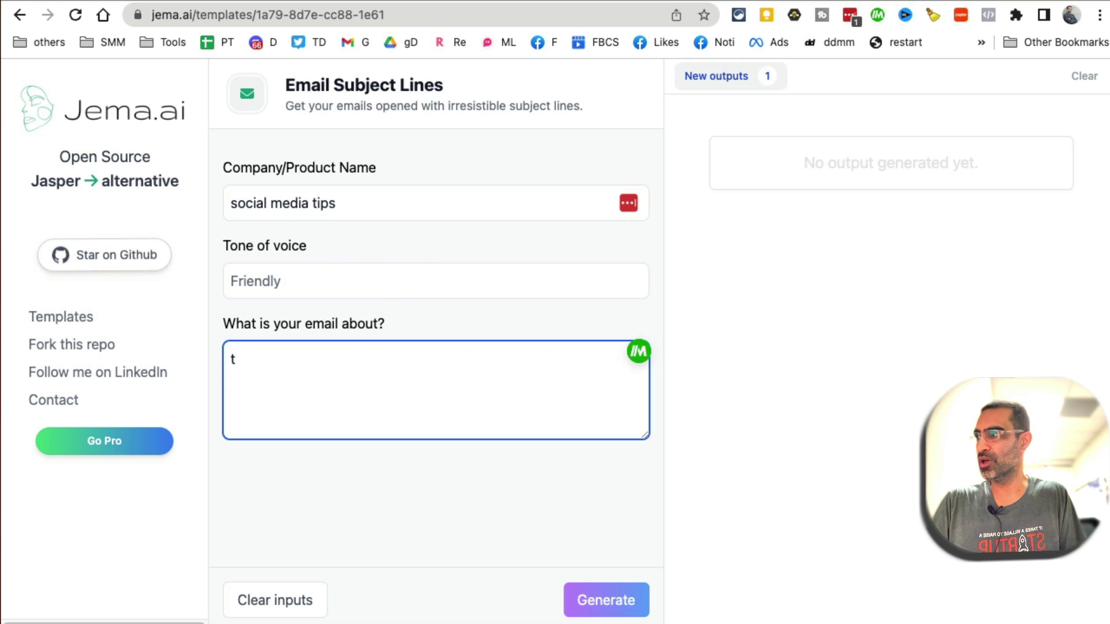
pyautogui.press('BackSpace')
pyautogui.write('share latest social media tips')
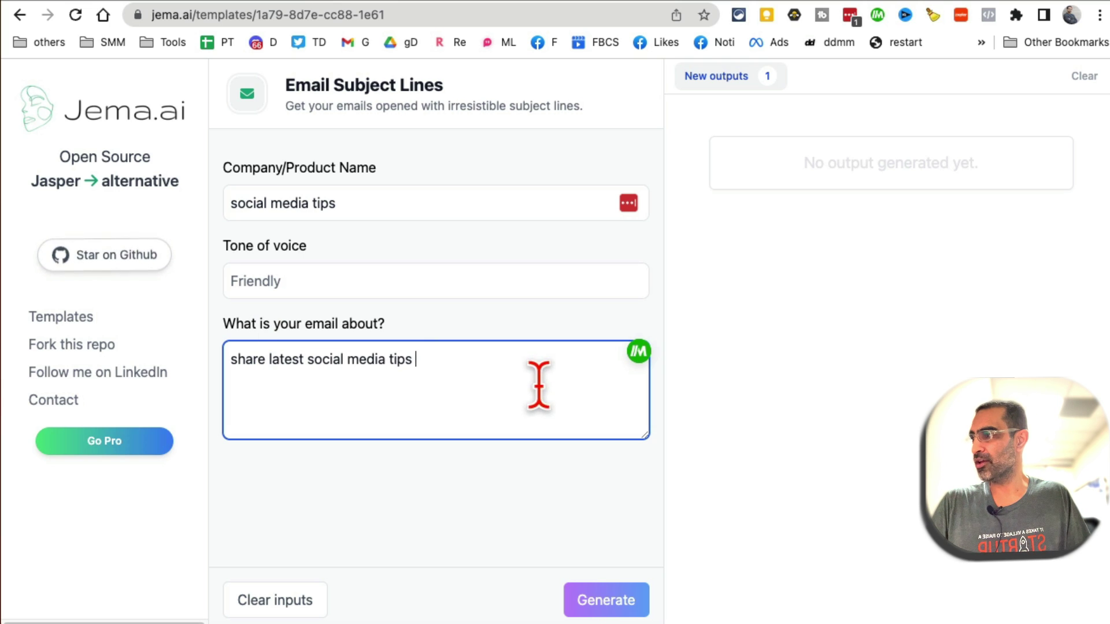
# Generate email subject lines from the entered company name and email topic.
pyautogui.click(612, 599)
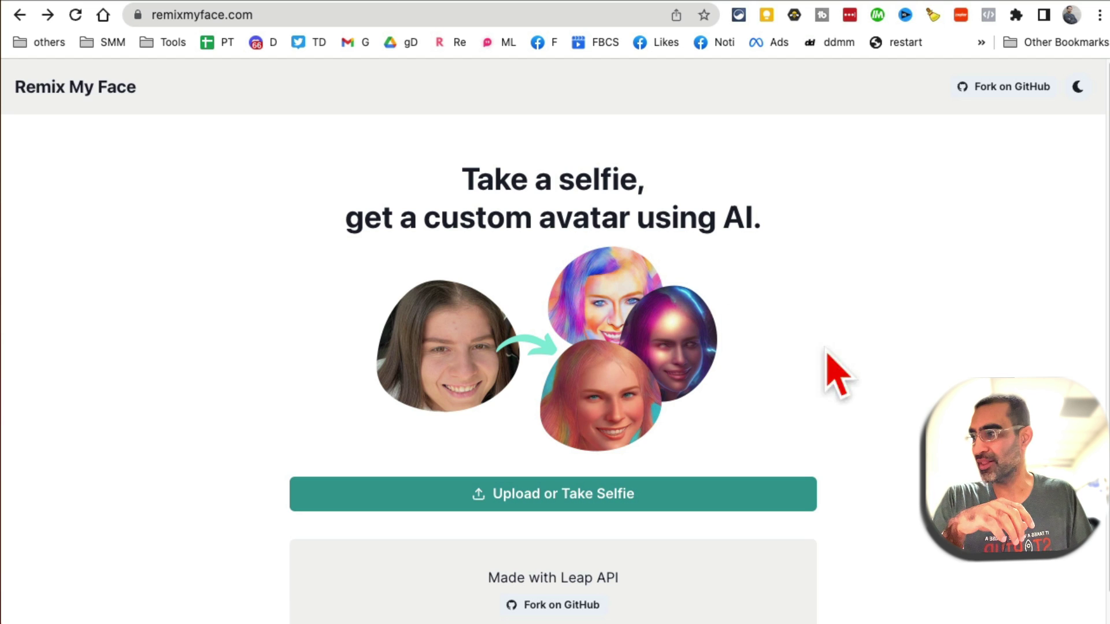
# Upload the photo download-3.jpg from the Desktop to Remix My Face as the selfie.
pyautogui.scroll(-1, 867, 426)
pyautogui.click(548, 458)
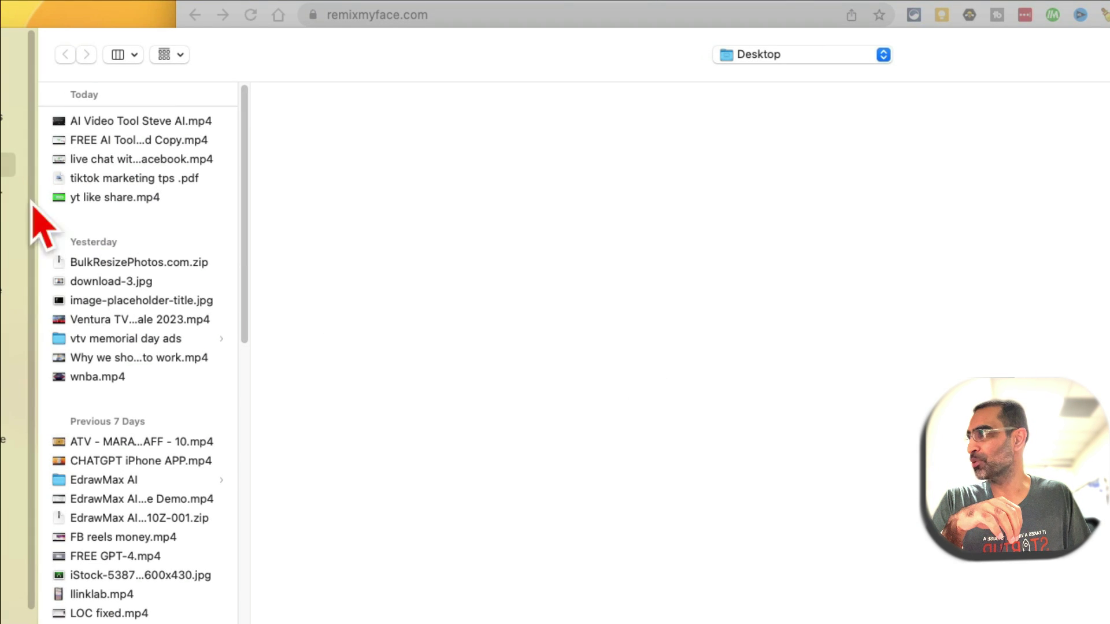
pyautogui.click(139, 283)
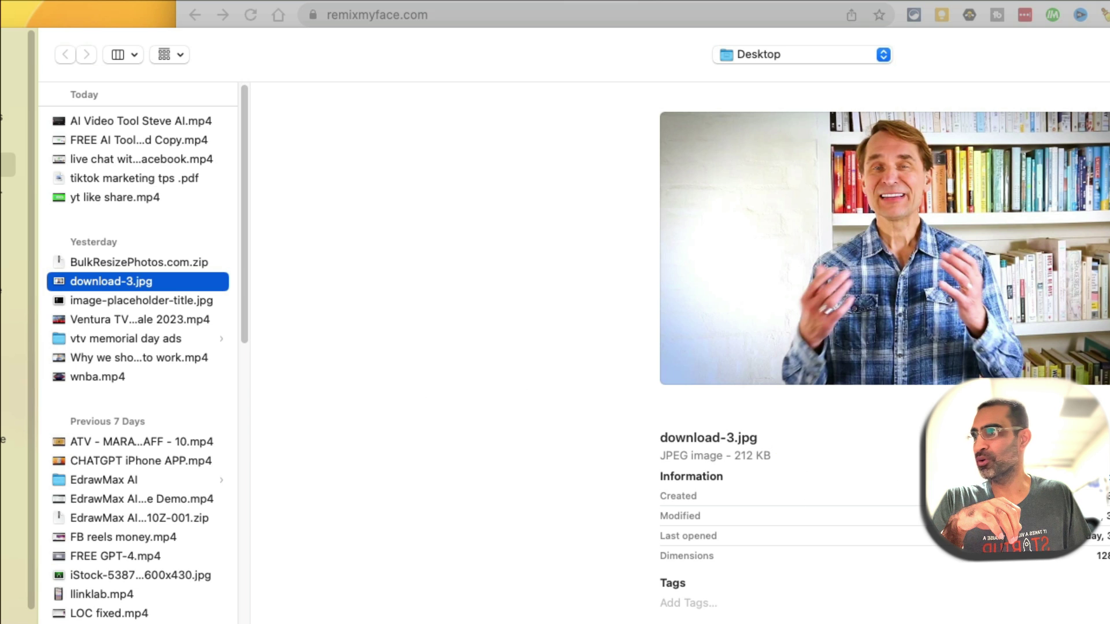
pyautogui.press('Return')
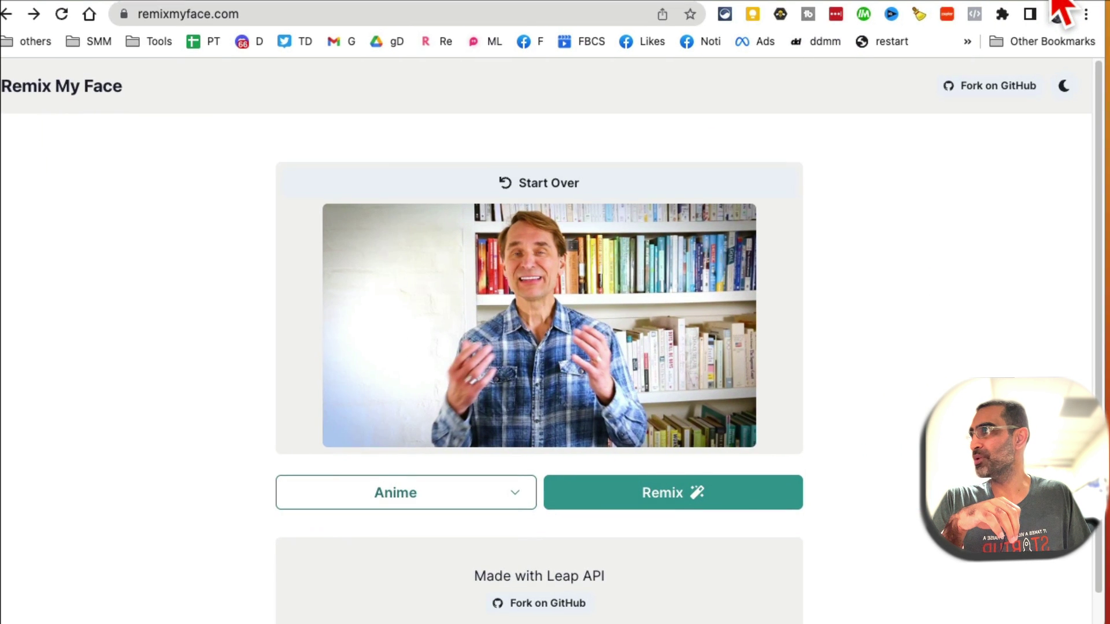
# Look through the available avatar styles, choose Cyberpunk and remix the uploaded photo.
pyautogui.click(478, 509)
pyautogui.scroll(-7, 471, 488)
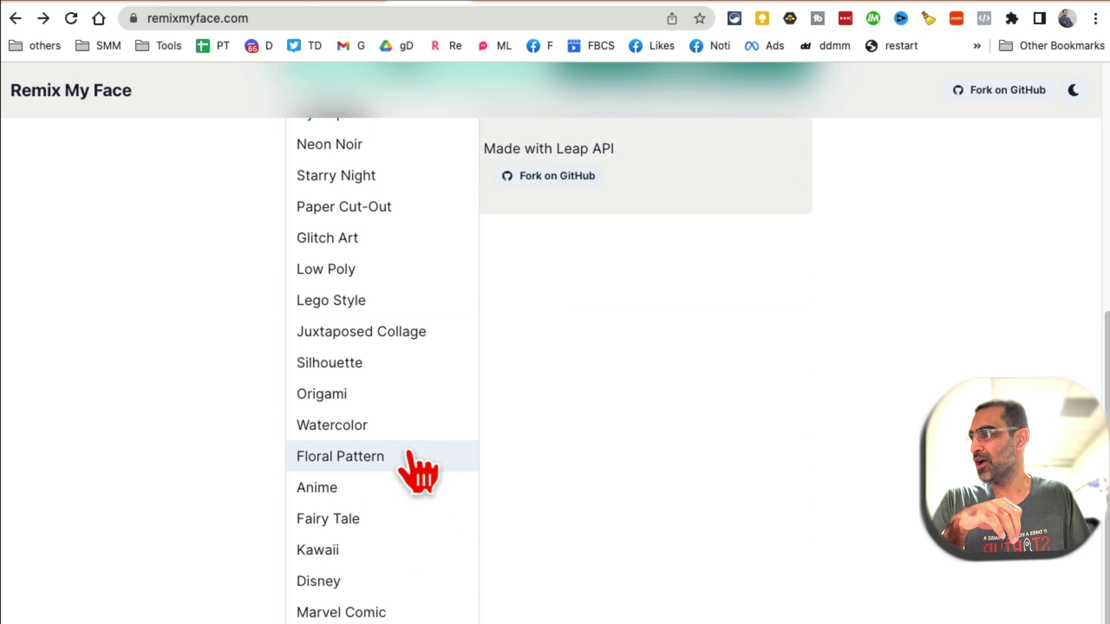
pyautogui.scroll(7, 398, 520)
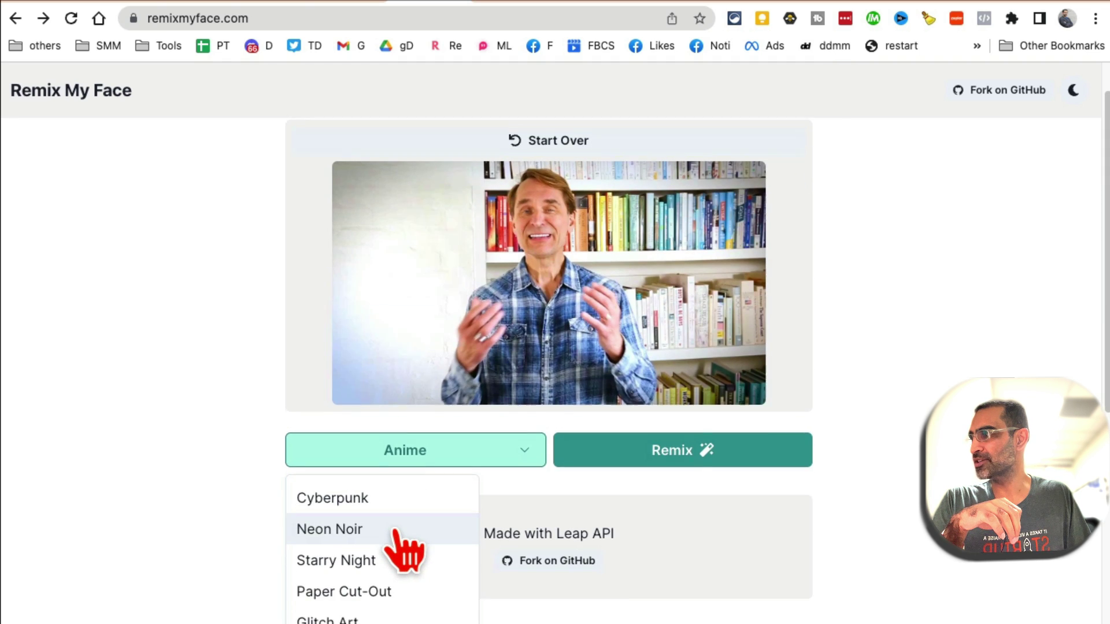
pyautogui.scroll(-2, 399, 541)
pyautogui.scroll(1, 396, 538)
pyautogui.scroll(-7, 398, 521)
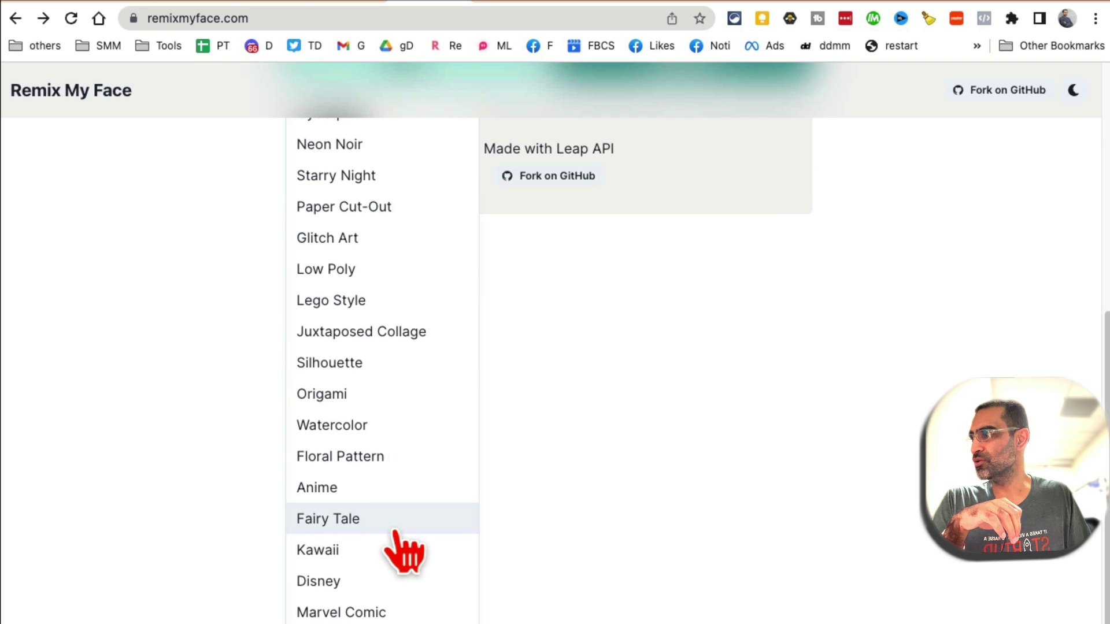
pyautogui.scroll(7, 388, 526)
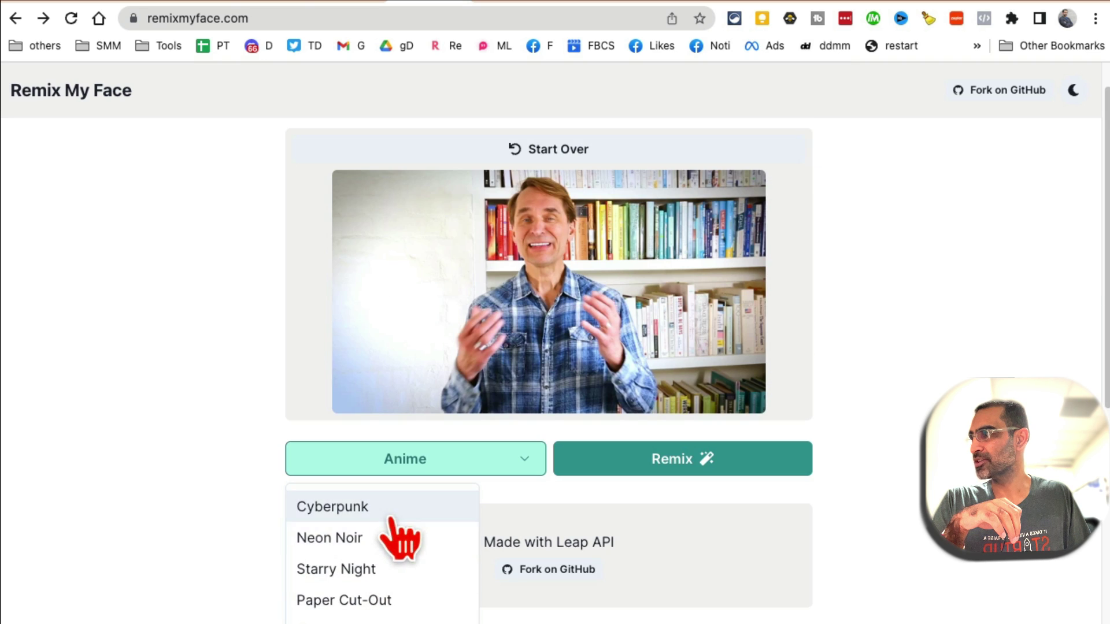
pyautogui.click(387, 511)
pyautogui.click(702, 463)
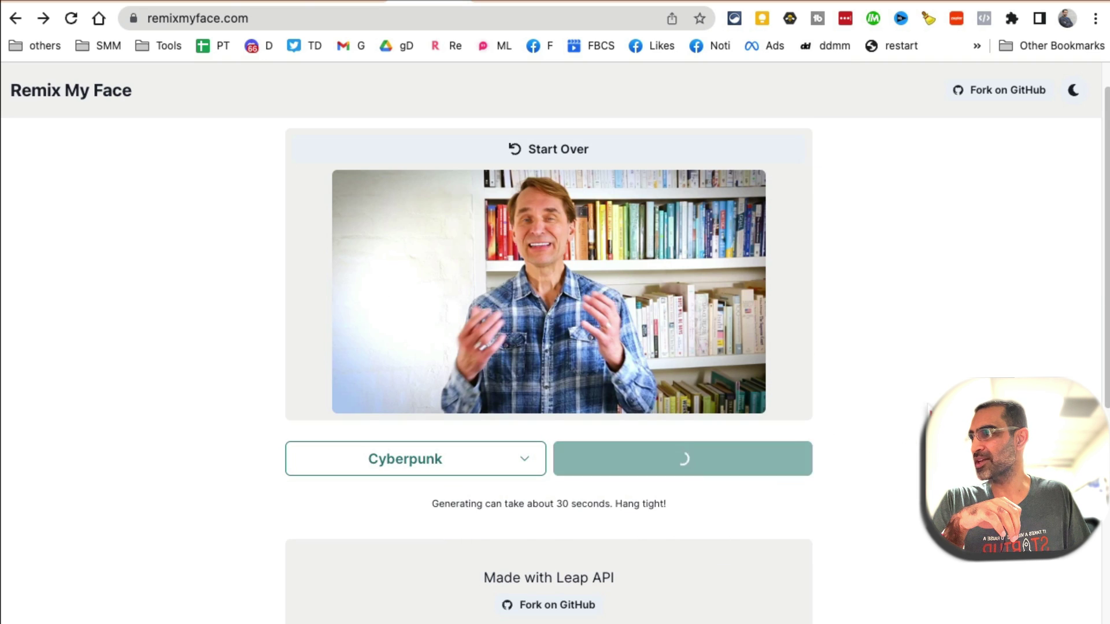
# Look over the generated Cyberpunk avatars and briefly check the style choices again.
pyautogui.scroll(-1, 682, 439)
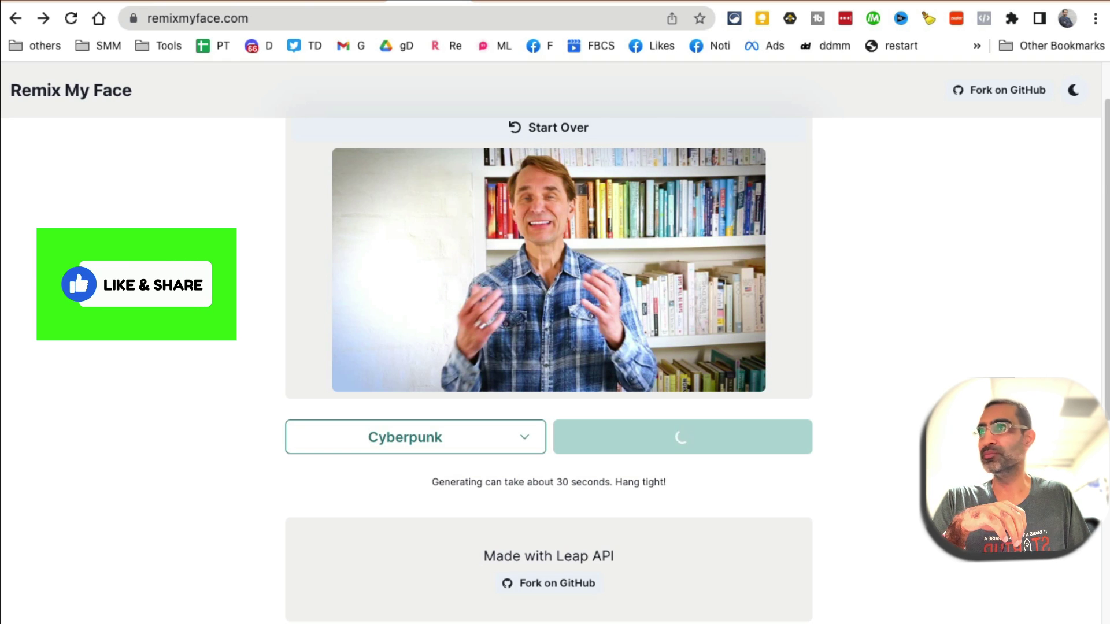
pyautogui.scroll(-3, 966, 335)
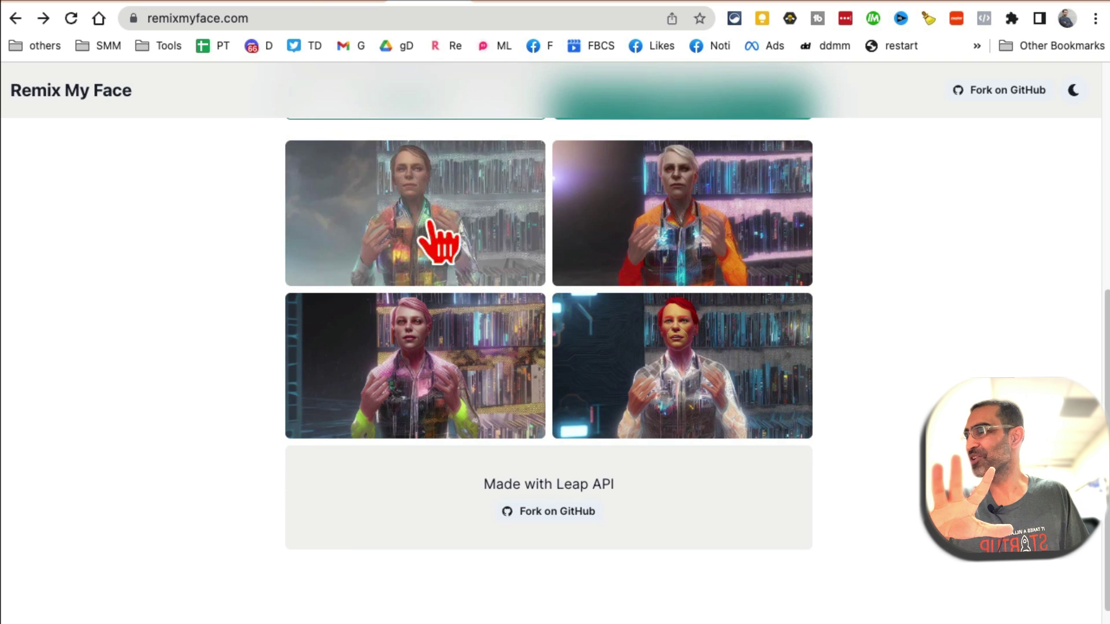
pyautogui.scroll(2, 962, 354)
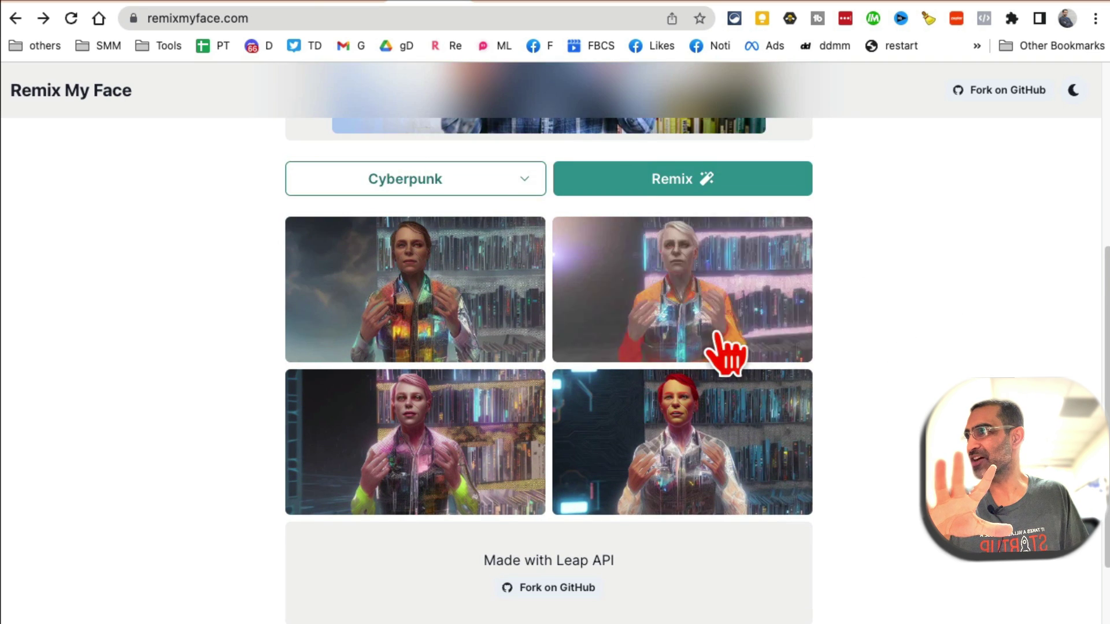
pyautogui.scroll(3, 726, 353)
pyautogui.click(498, 289)
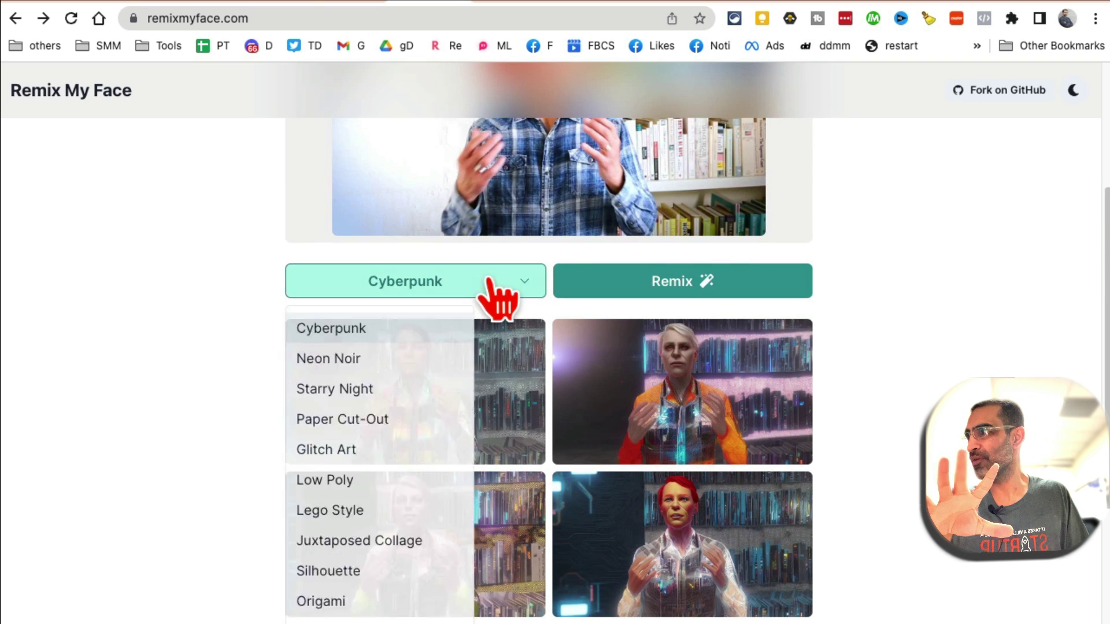
pyautogui.press('Escape')
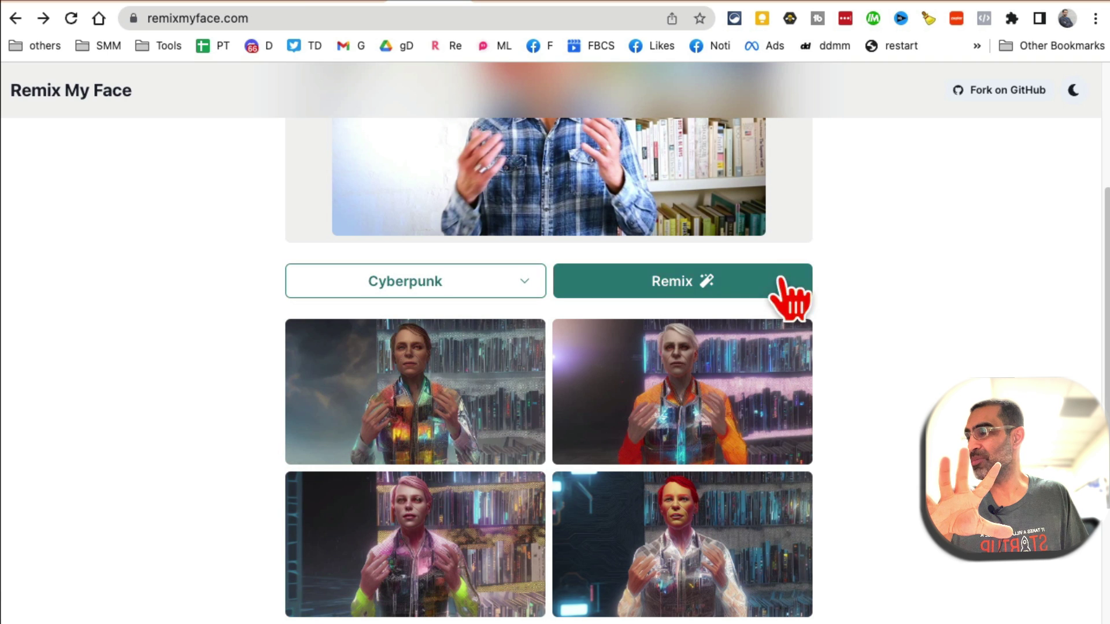
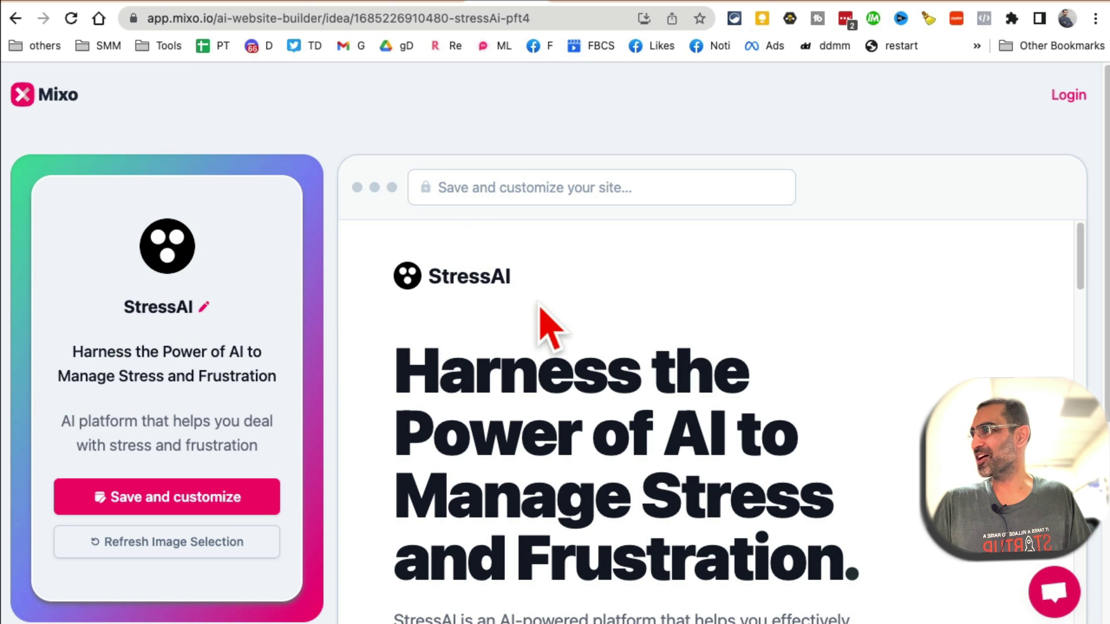
# Open the StressAI site name for editing in Mixo, cancel it, and view the upper part of the generated site preview.
pyautogui.click(204, 307)
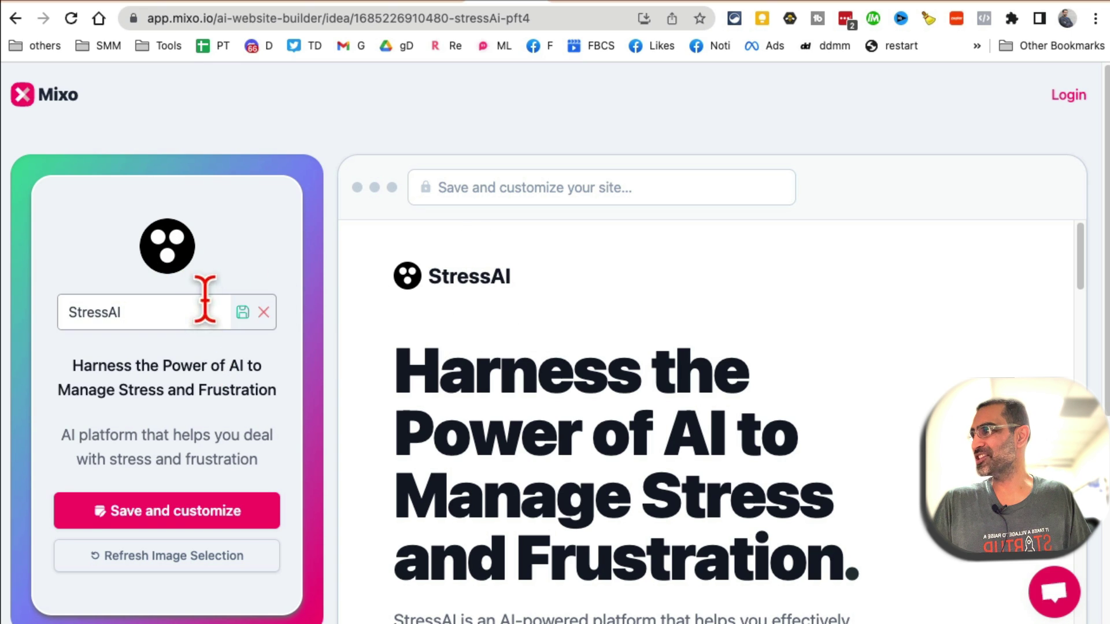
pyautogui.click(264, 312)
pyautogui.scroll(-6, 800, 335)
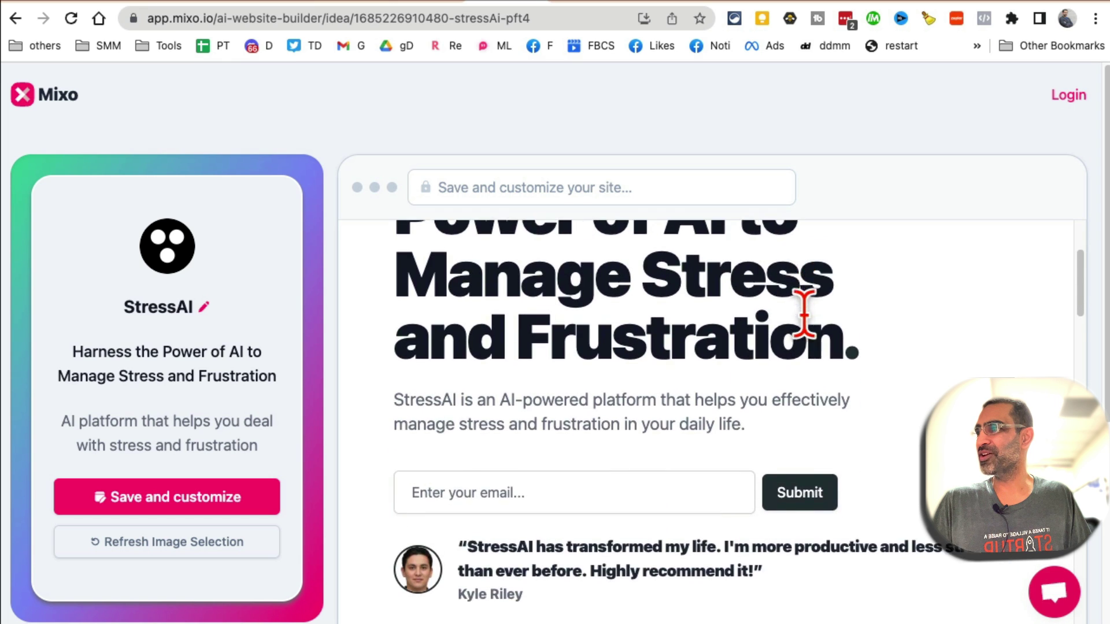
pyautogui.scroll(-7, 809, 330)
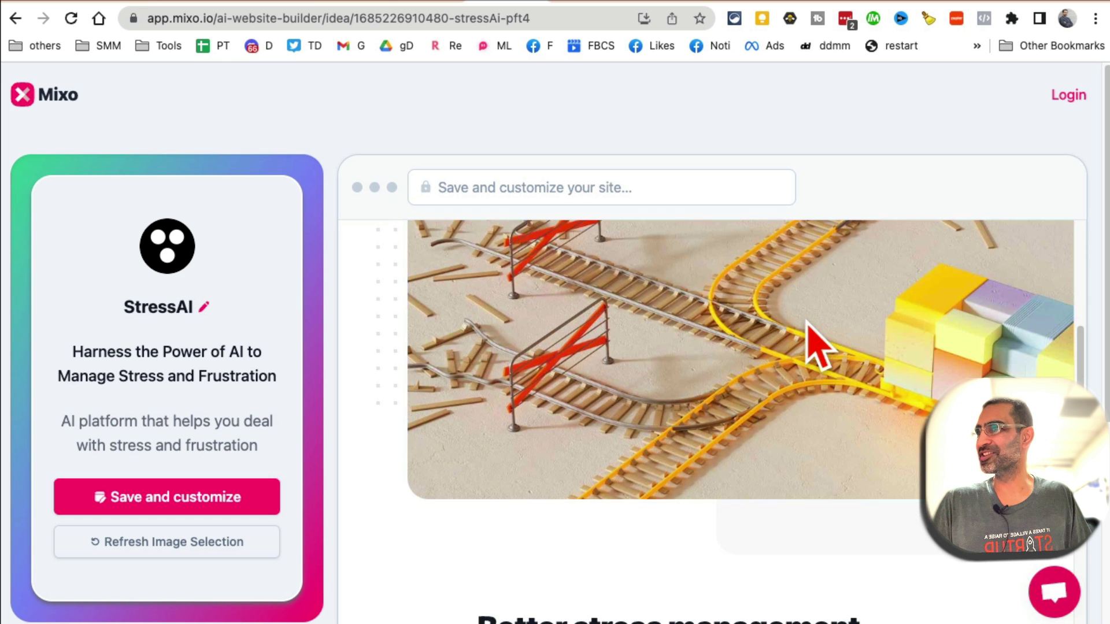
# Reduce the browser page zoom by two levels so more of the site preview fits.
pyautogui.click(1094, 18)
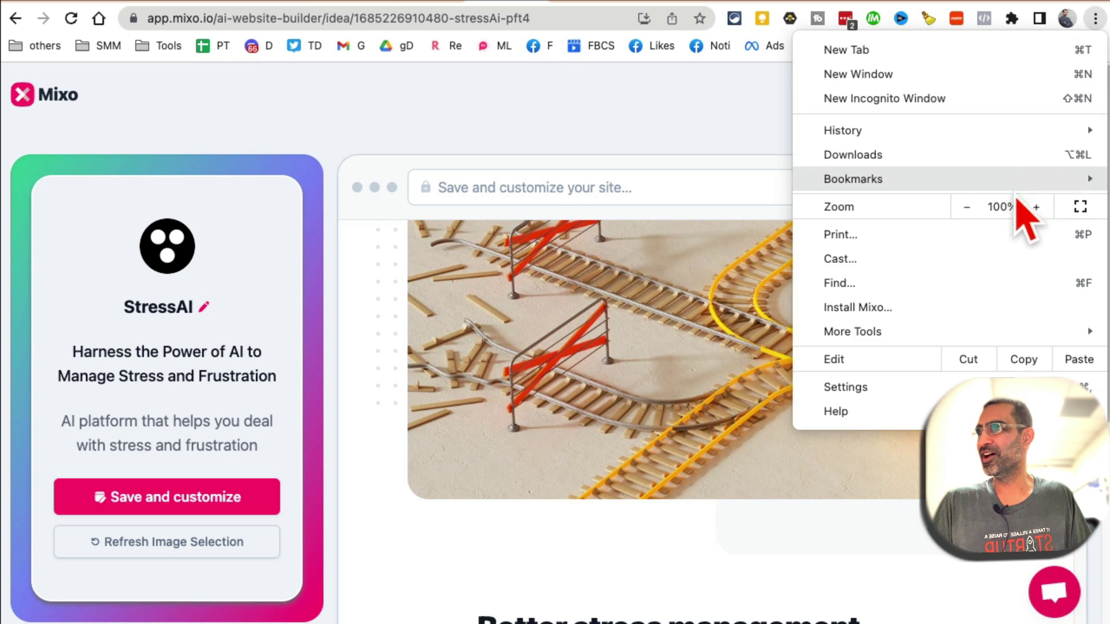
pyautogui.click(968, 207)
pyautogui.click(967, 208)
pyautogui.click(800, 414)
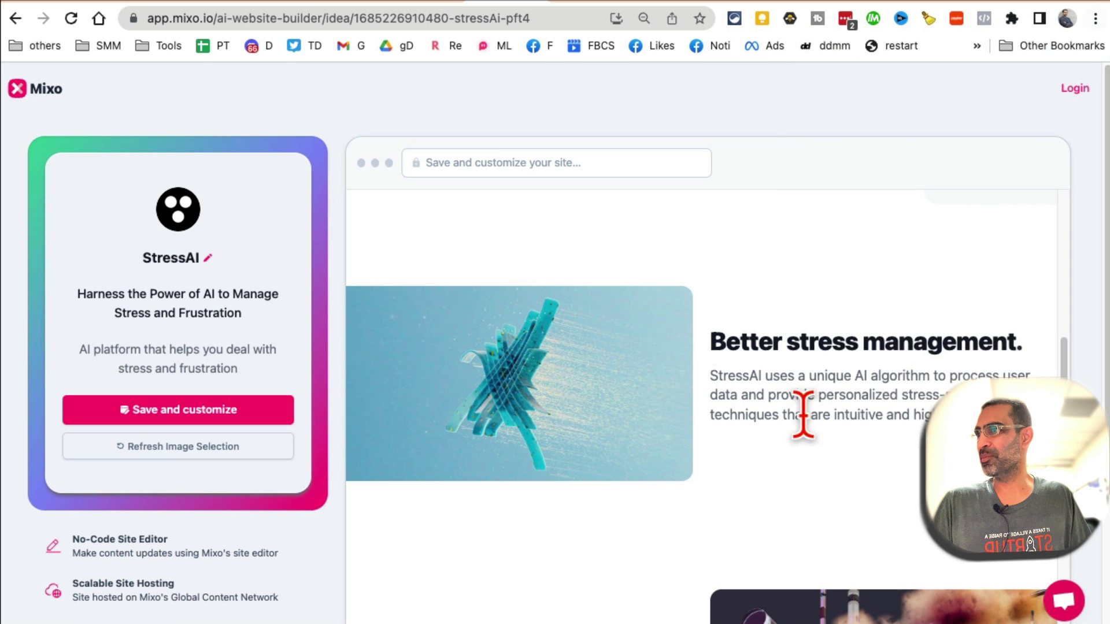
# Examine the generated StressAI landing page from its headline through the feature sections to the testimonial.
pyautogui.scroll(-4, 803, 413)
pyautogui.scroll(8, 801, 410)
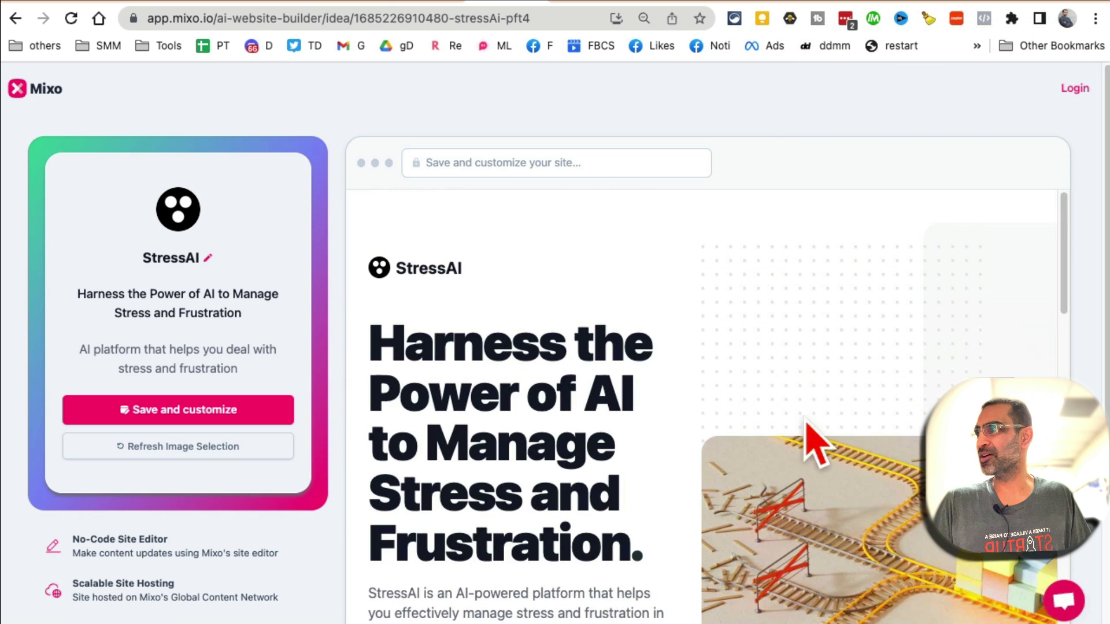
pyautogui.scroll(-3, 806, 442)
pyautogui.scroll(-10, 788, 376)
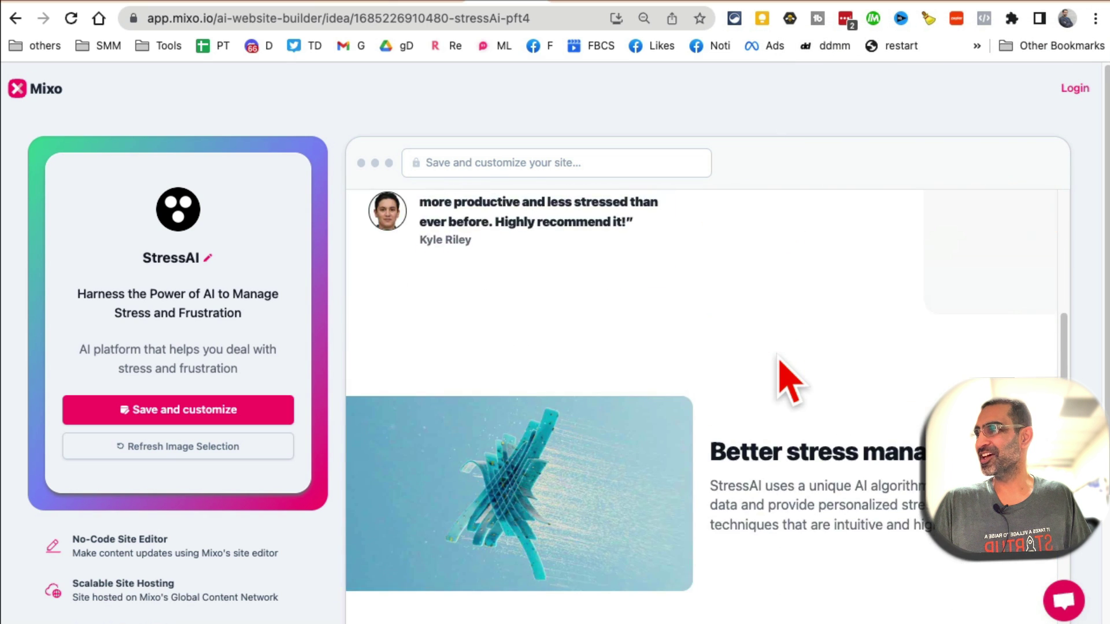
pyautogui.scroll(-8, 779, 356)
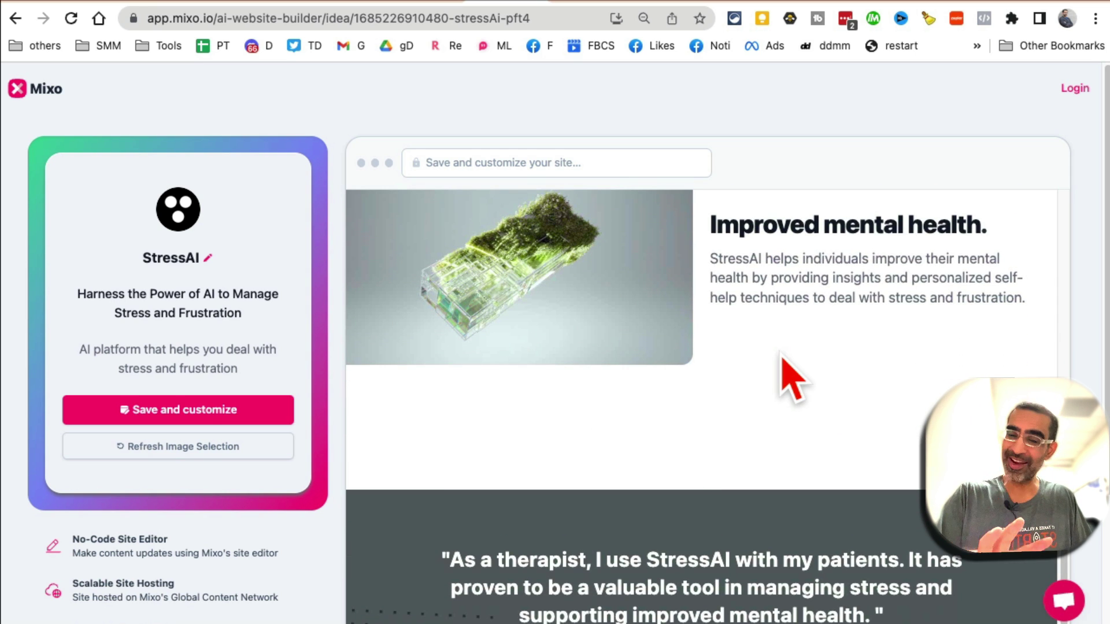
pyautogui.scroll(-3, 780, 382)
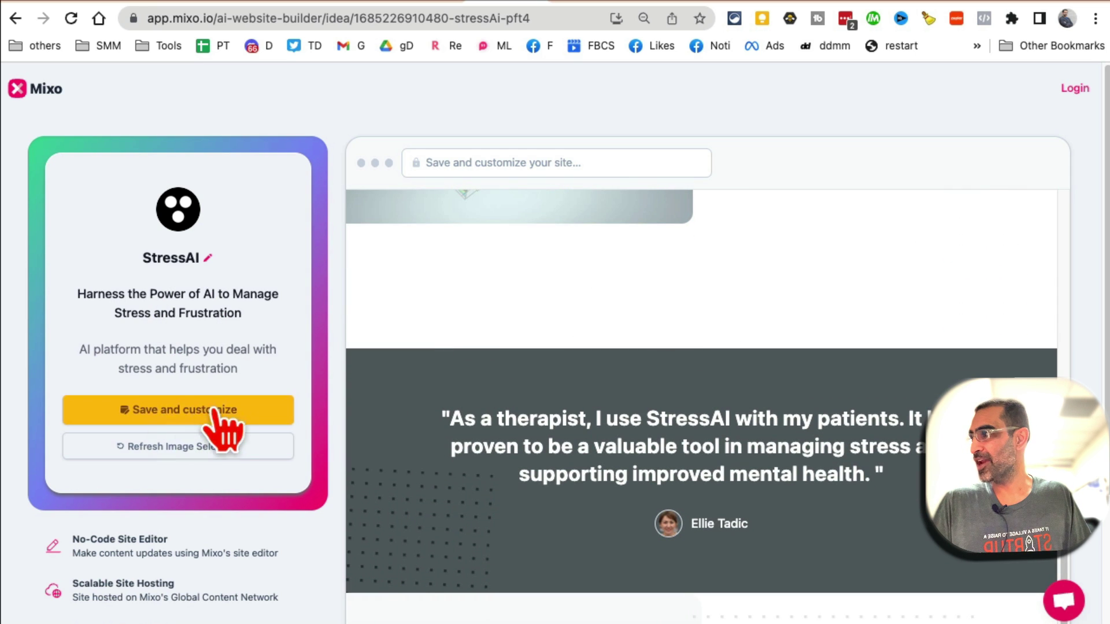
pyautogui.scroll(-3, 289, 442)
pyautogui.scroll(8, 607, 426)
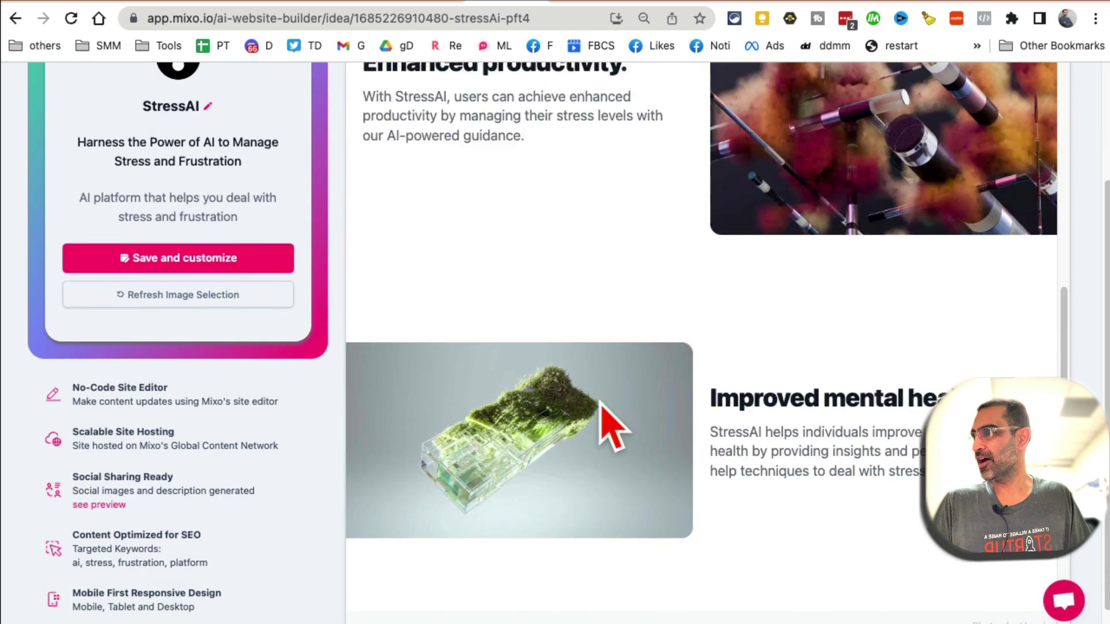
pyautogui.scroll(15, 665, 427)
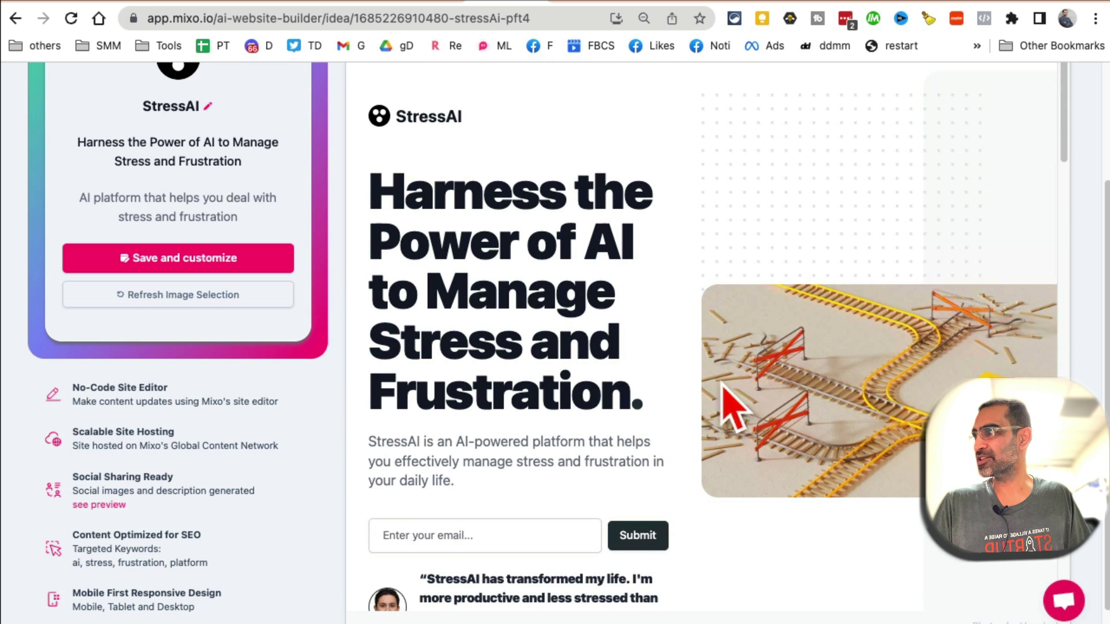
# Refresh the StressAI site's image selection twice and view the new images.
pyautogui.click(165, 296)
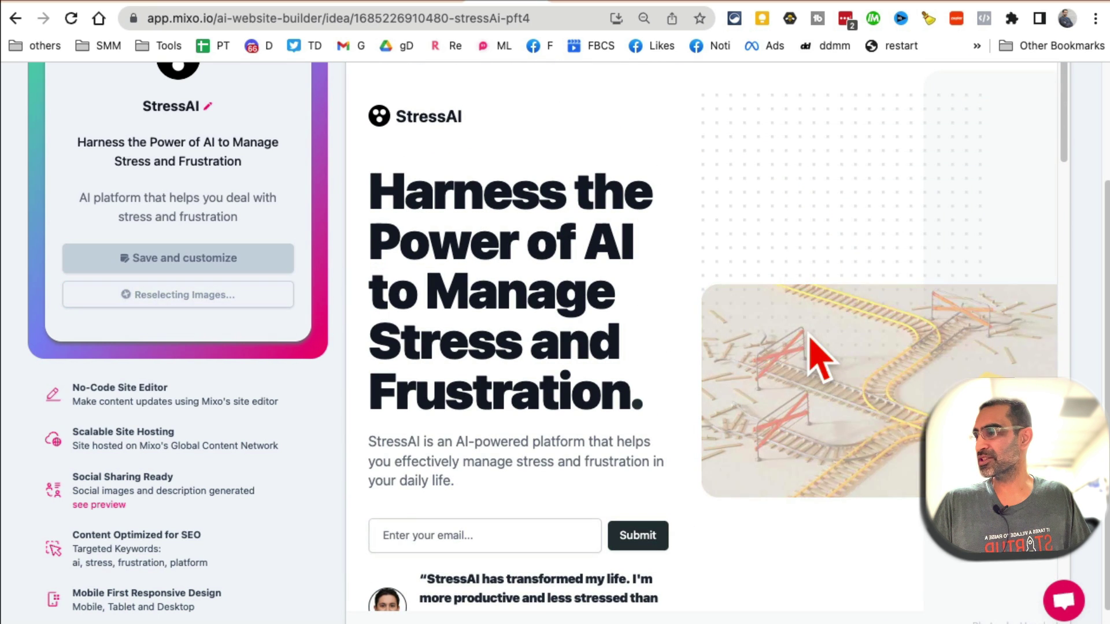
pyautogui.scroll(3, 821, 355)
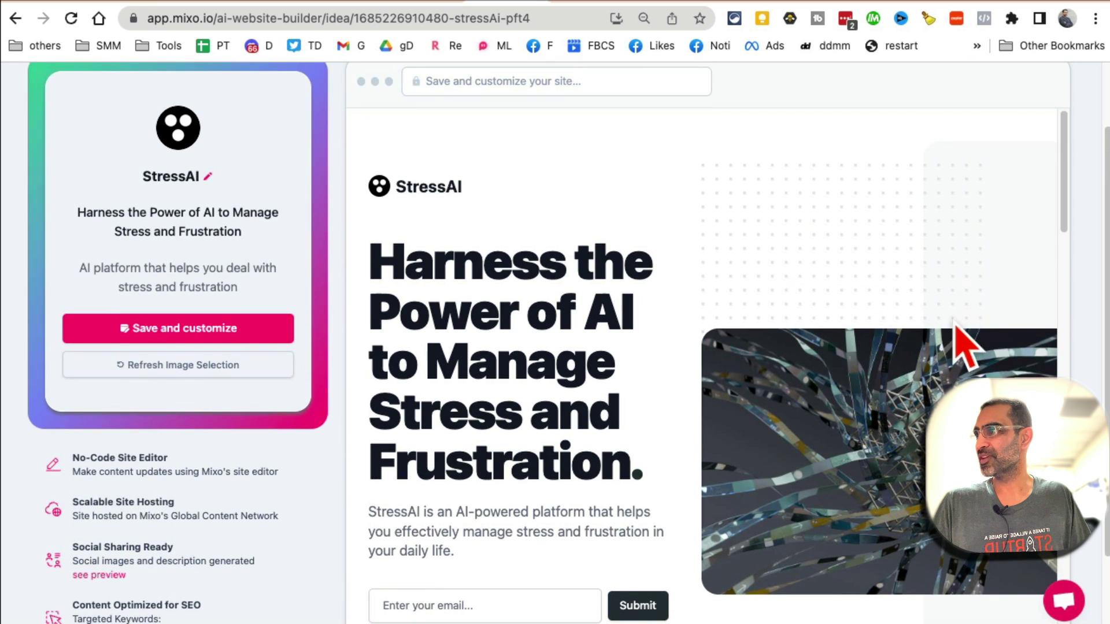
pyautogui.click(220, 448)
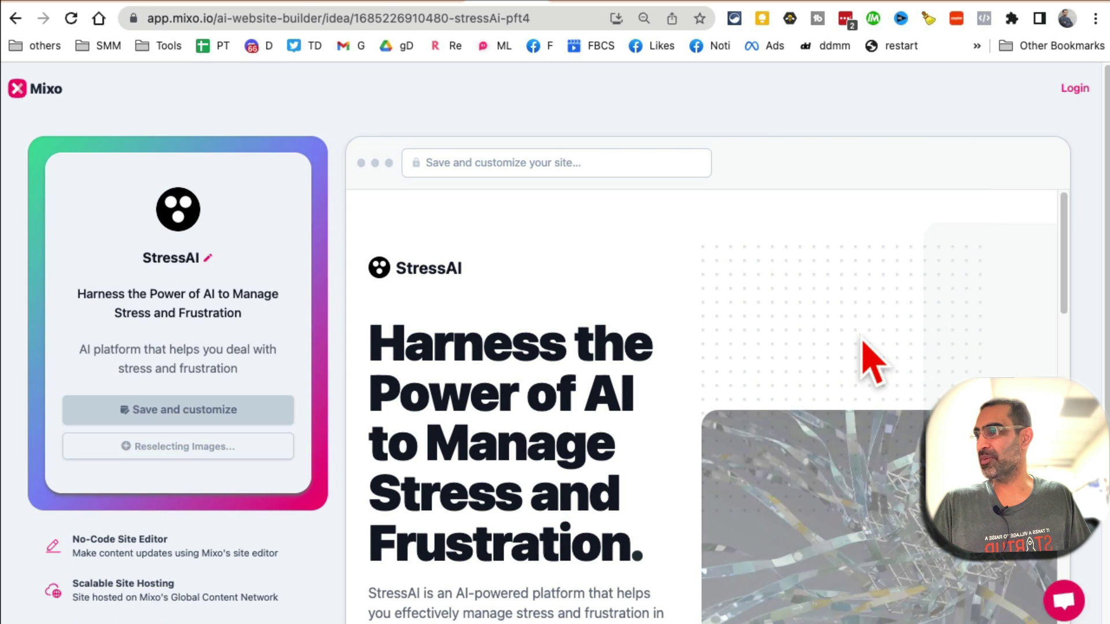
pyautogui.scroll(-4, 951, 340)
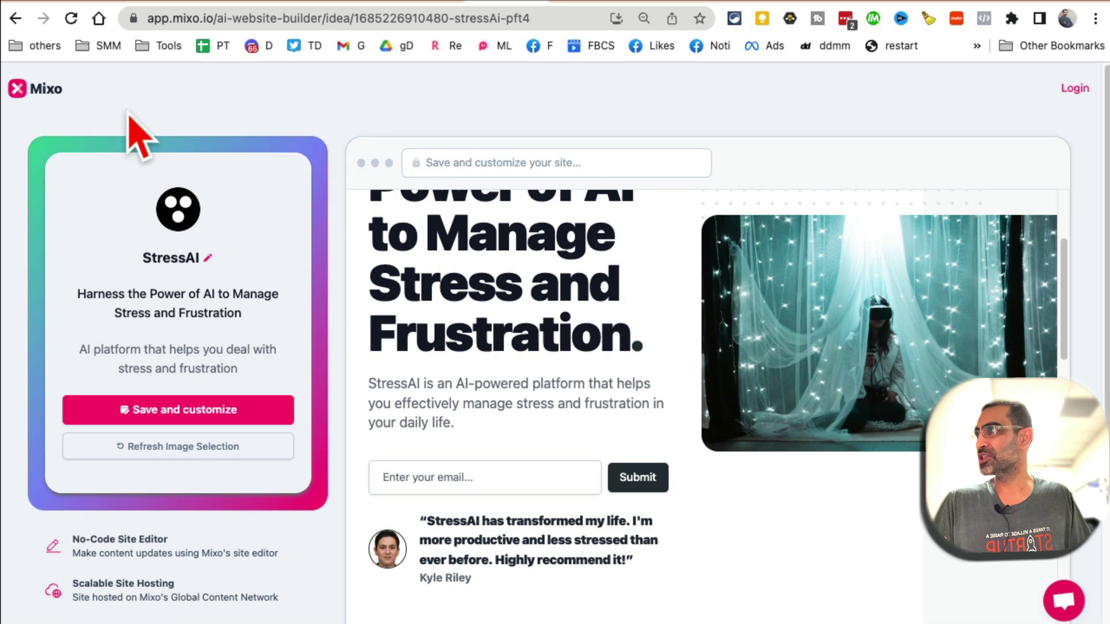
# Switch to FlowGPT and filter the prompts by the Academic category.
pyautogui.click(570, 5)
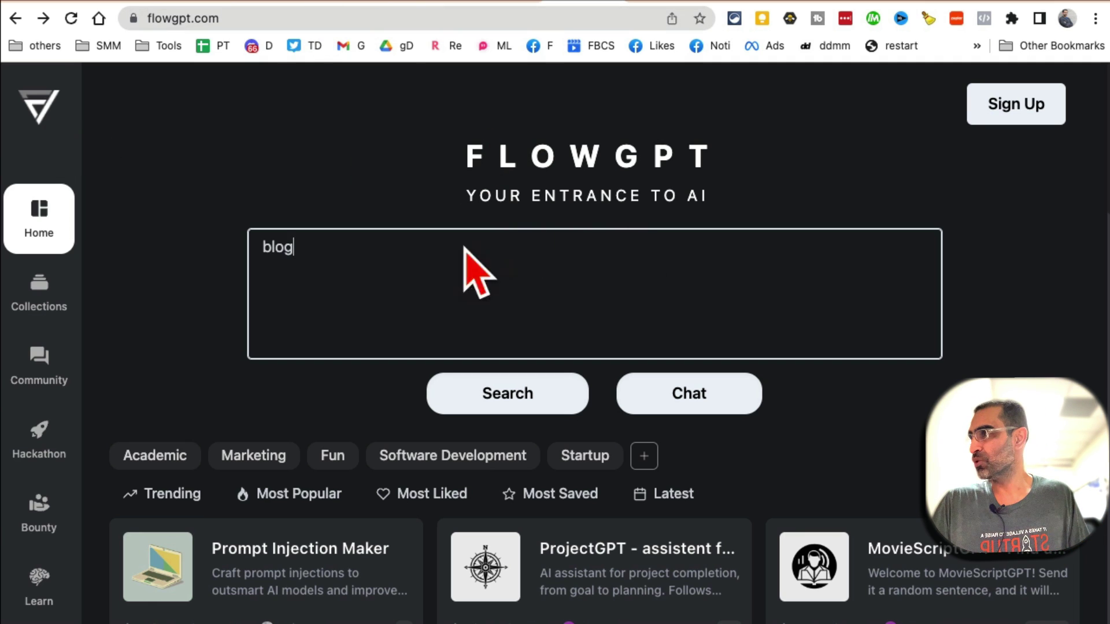
pyautogui.scroll(-2, 485, 248)
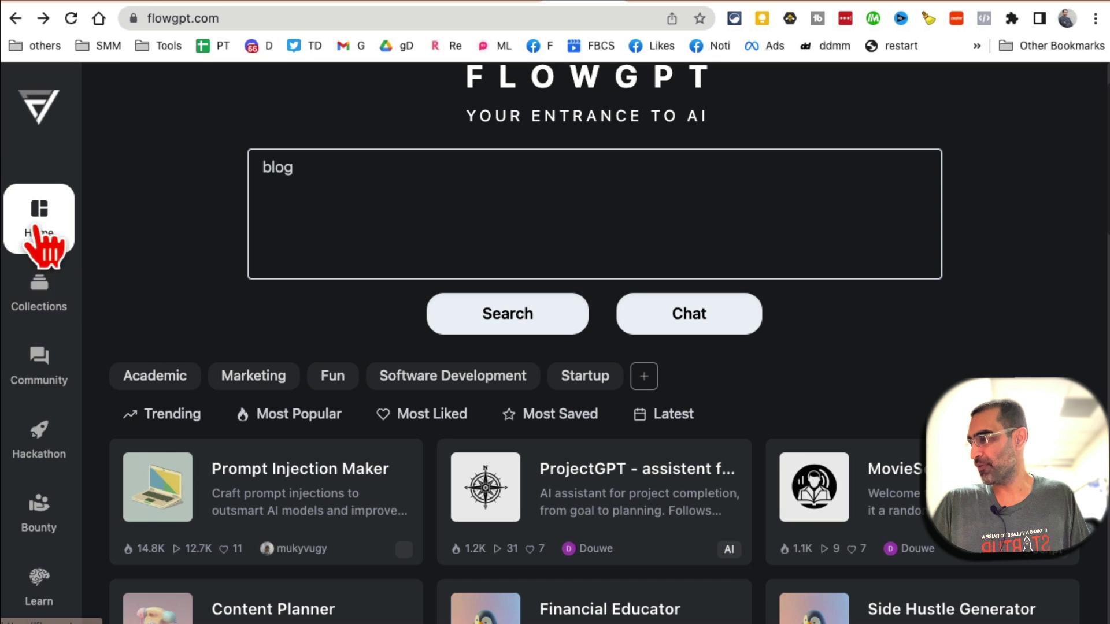
pyautogui.click(157, 379)
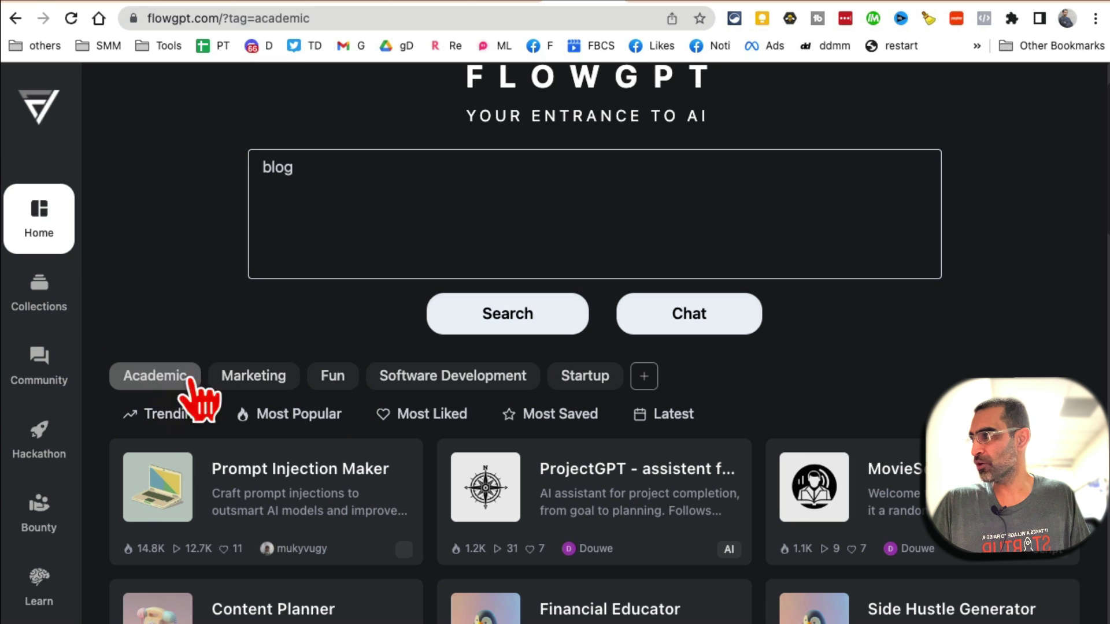
pyautogui.scroll(-1, 405, 347)
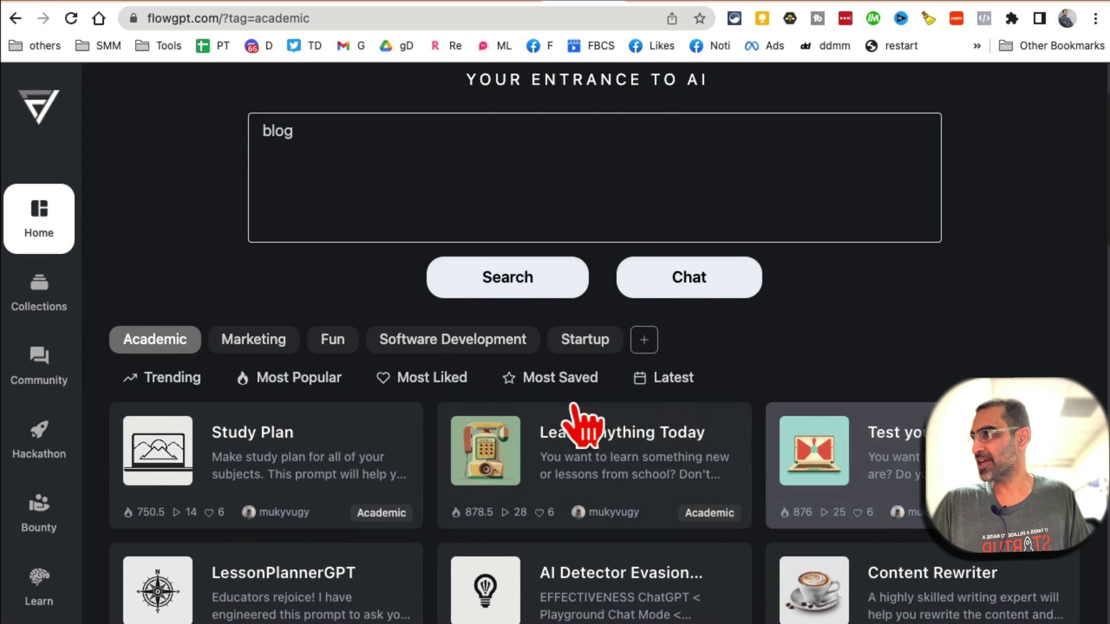
# Browse the prompts in the Marketing, Fun, Software Development and Startup categories in turn.
pyautogui.click(253, 341)
pyautogui.scroll(-1, 520, 370)
pyautogui.click(331, 280)
pyautogui.click(435, 284)
pyautogui.click(586, 280)
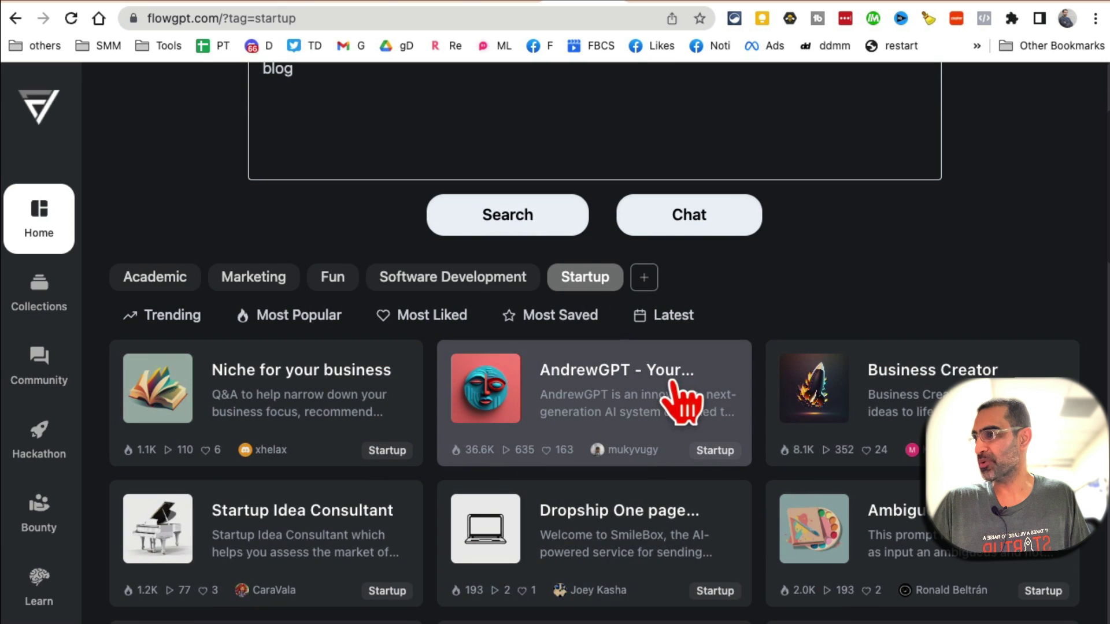
# View FlowGPT's community discussions and its prompt collections.
pyautogui.scroll(-2, 671, 370)
pyautogui.click(58, 373)
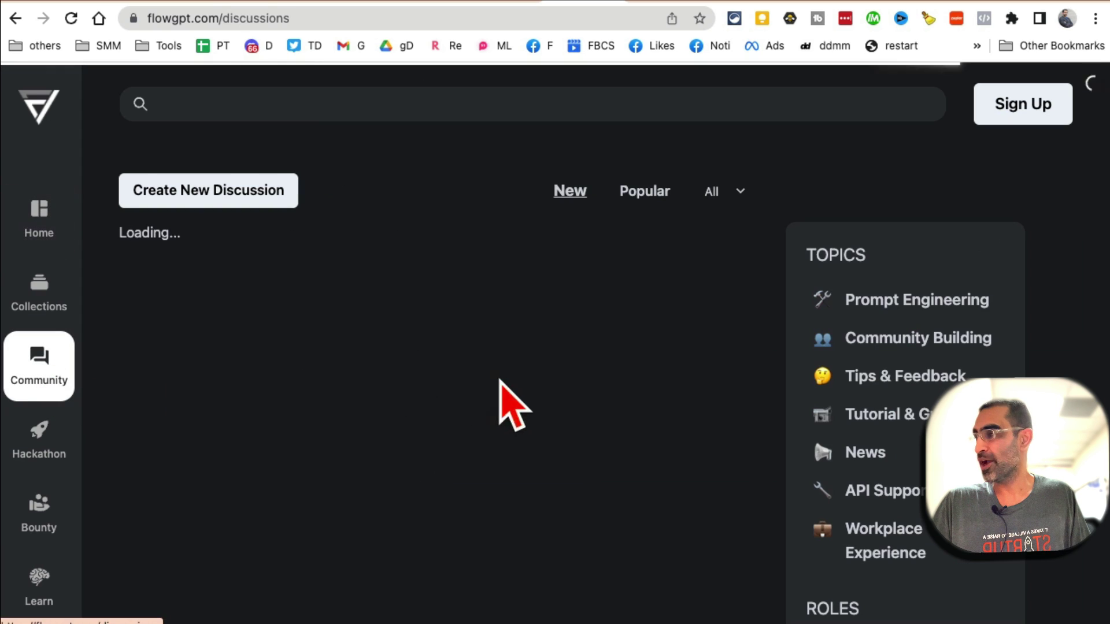
pyautogui.scroll(-5, 529, 303)
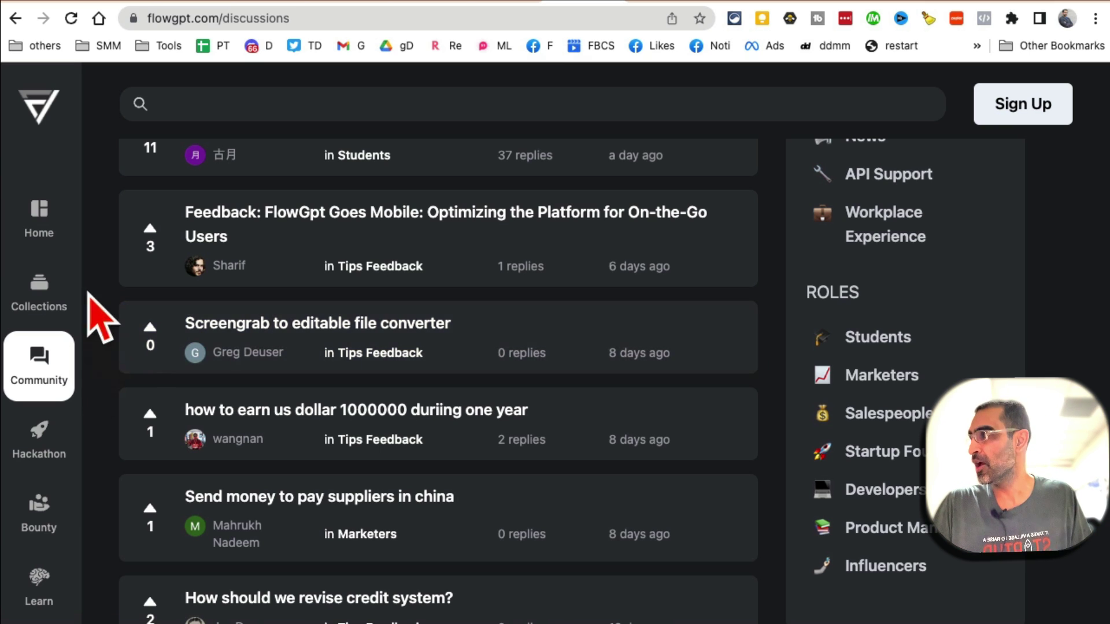
pyautogui.click(54, 296)
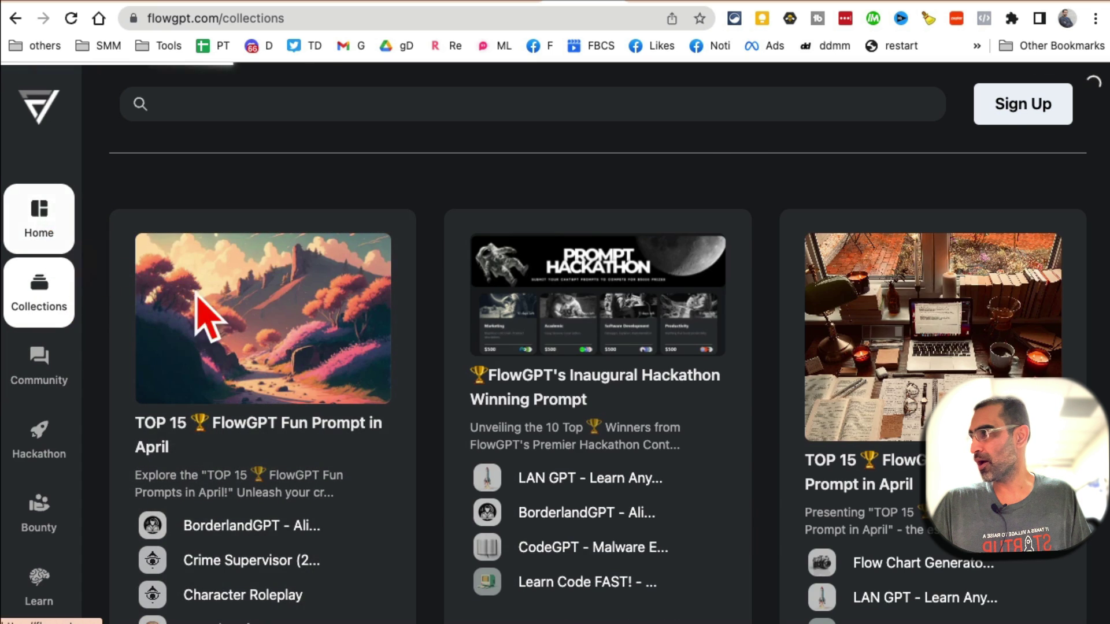
# Return to the FlowGPT home page, browse the listed prompts and open the Facebook Ad Headline prompt.
pyautogui.click(72, 246)
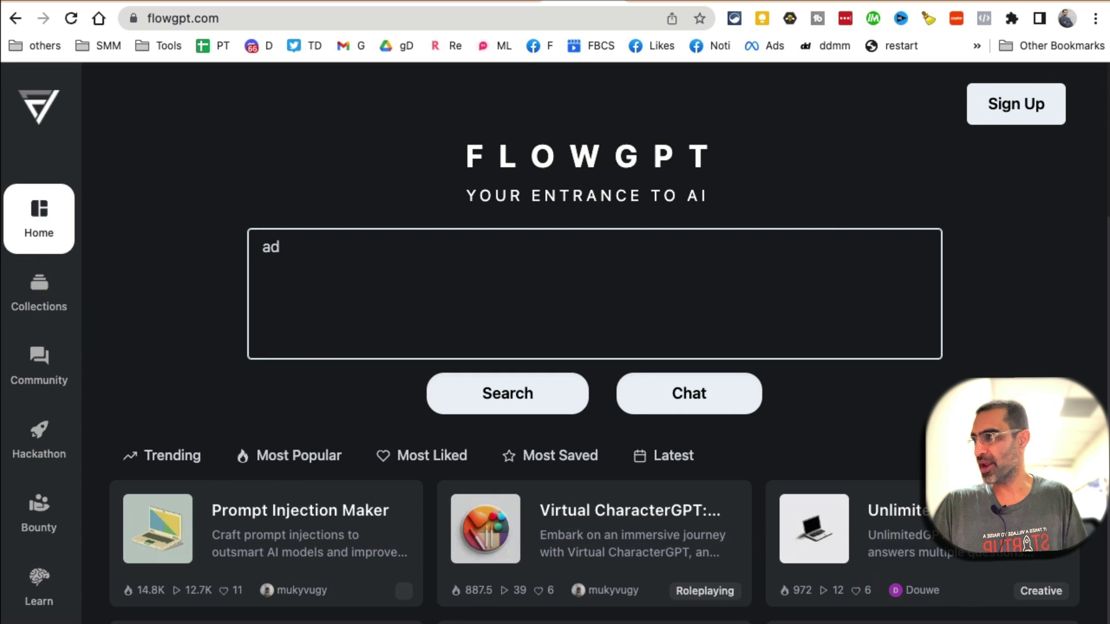
pyautogui.scroll(-4, 503, 268)
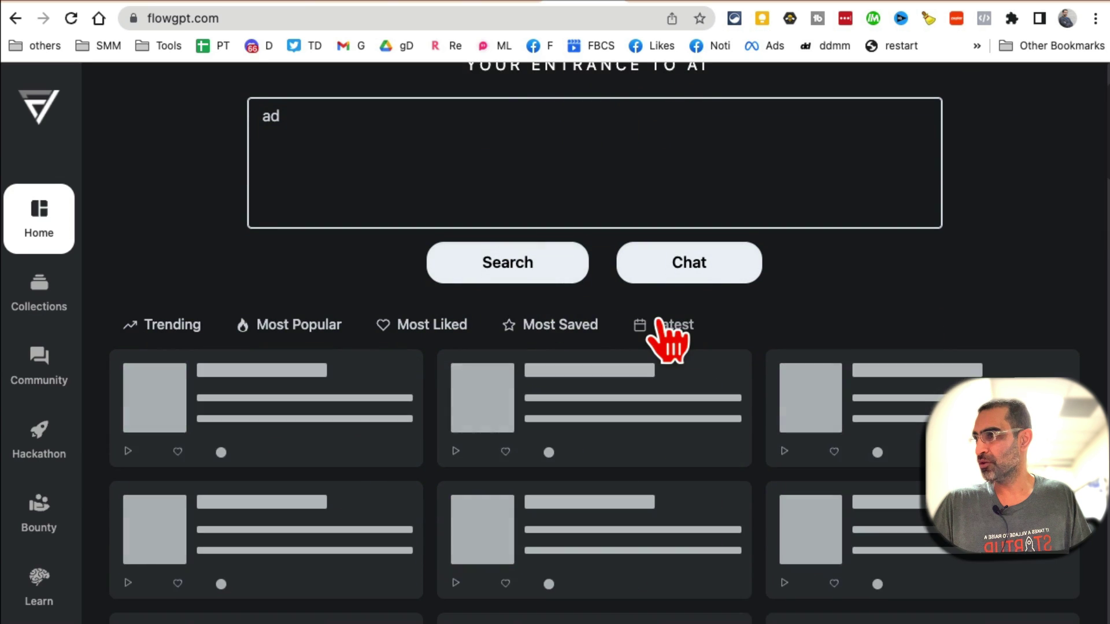
pyautogui.scroll(-1, 668, 344)
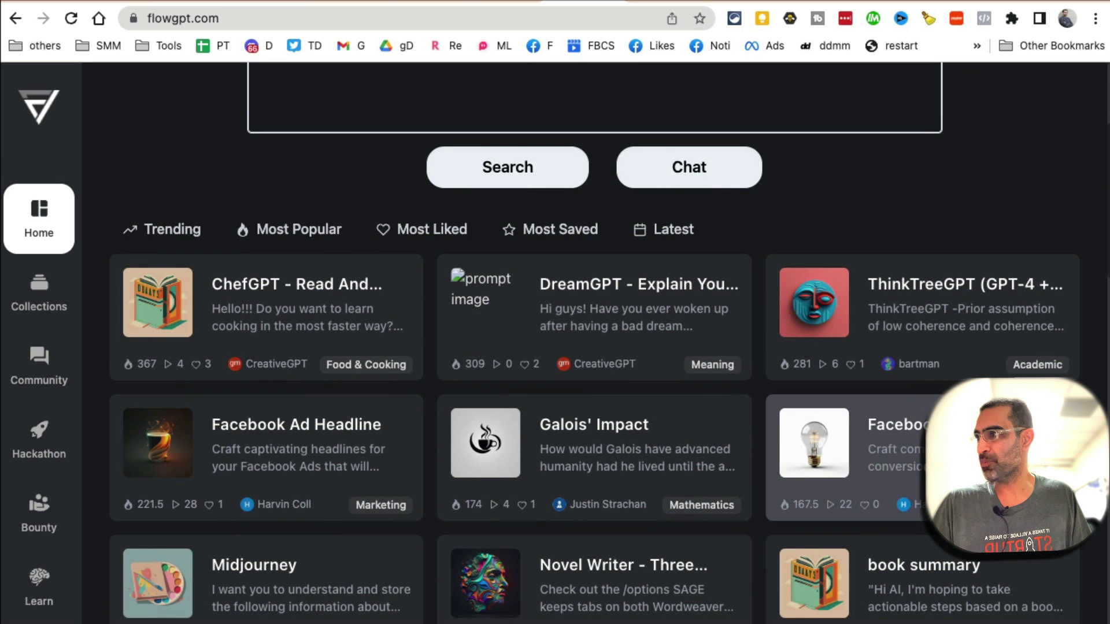
pyautogui.scroll(-3, 267, 379)
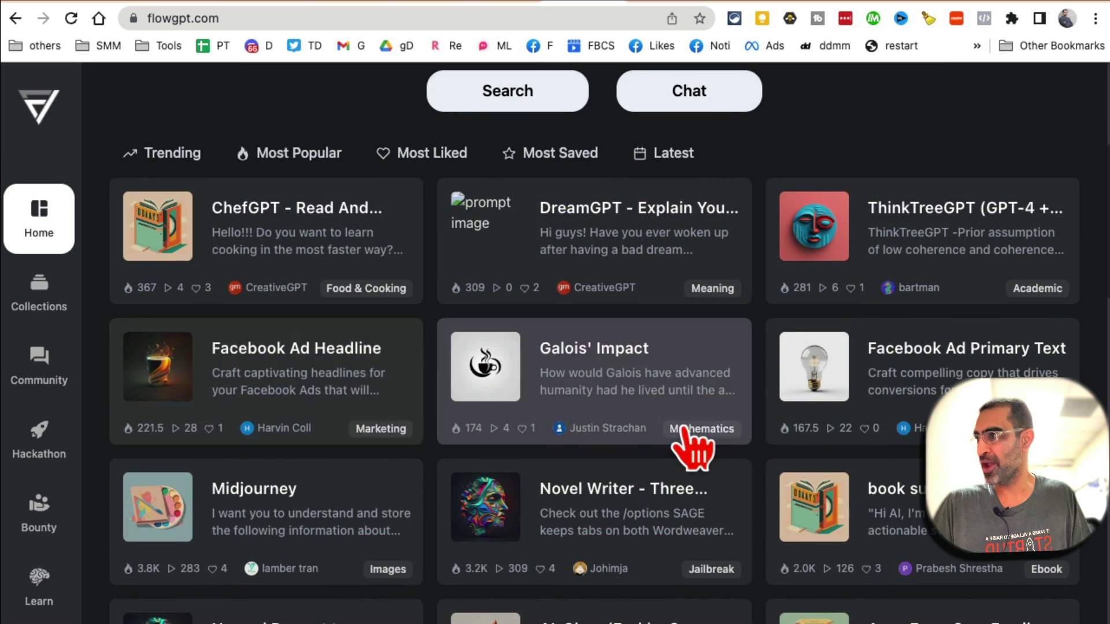
pyautogui.scroll(-1, 489, 341)
pyautogui.click(297, 366)
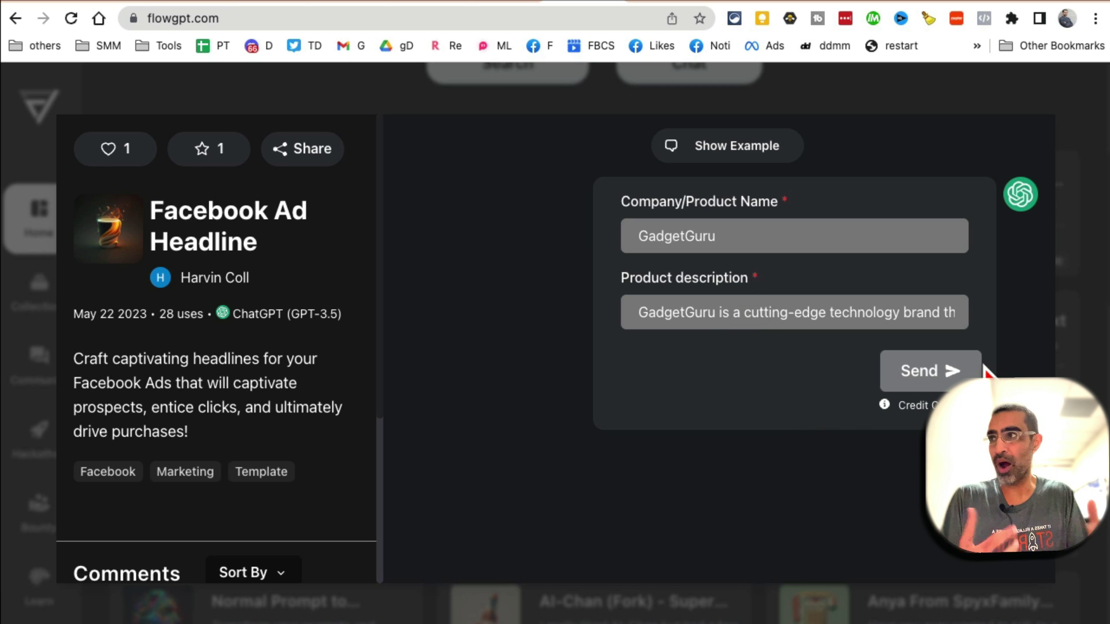
# Show the example of the Facebook Ad Headline prompt and review its full prompt text and generated headlines.
pyautogui.click(714, 168)
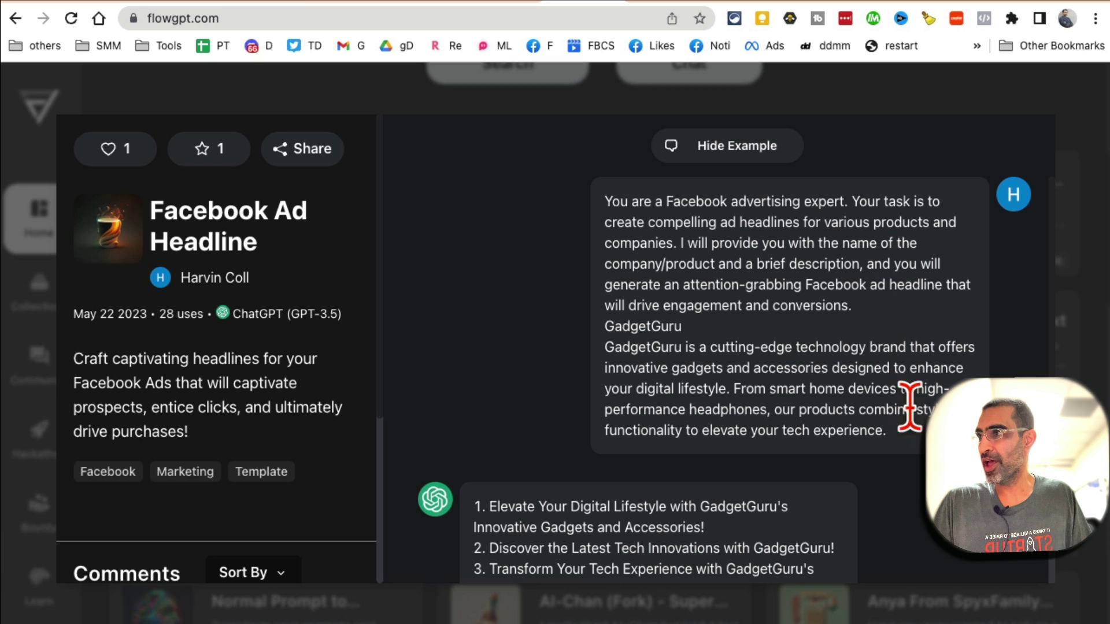
pyautogui.moveTo(887, 431); pyautogui.dragTo(609, 202)
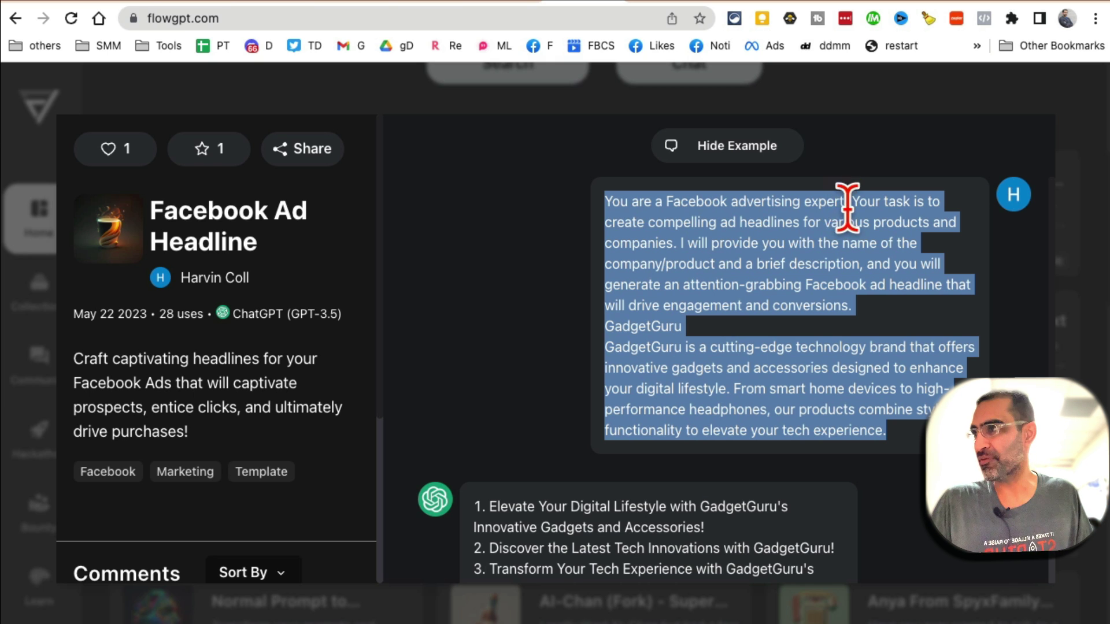
pyautogui.scroll(-3, 837, 220)
pyautogui.moveTo(670, 538); pyautogui.dragTo(705, 315)
pyautogui.scroll(3, 712, 393)
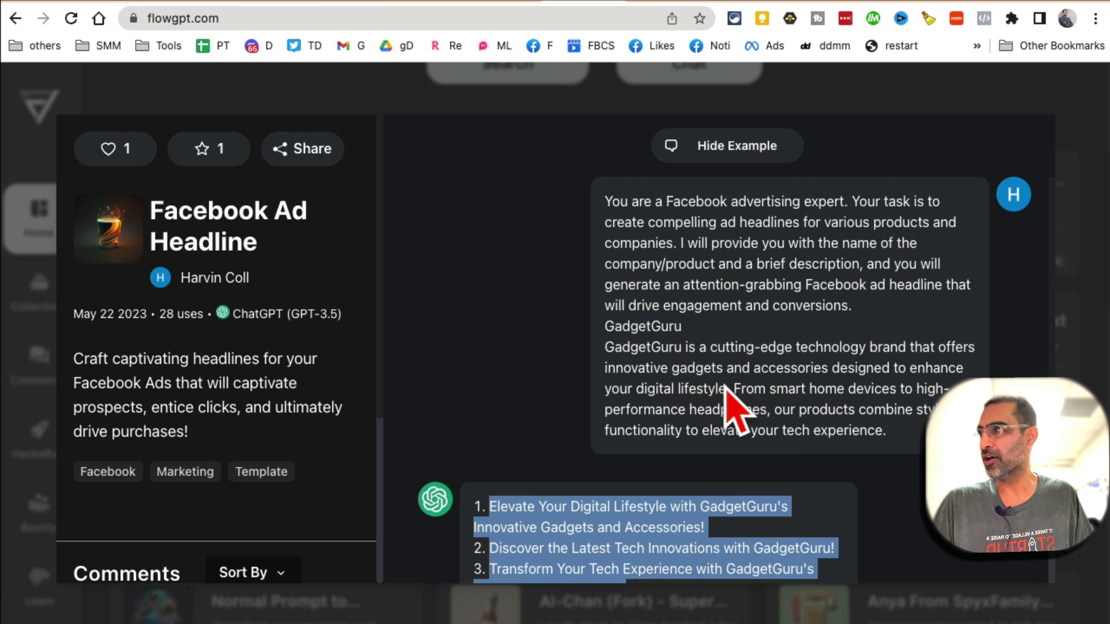
pyautogui.moveTo(902, 433); pyautogui.dragTo(598, 188)
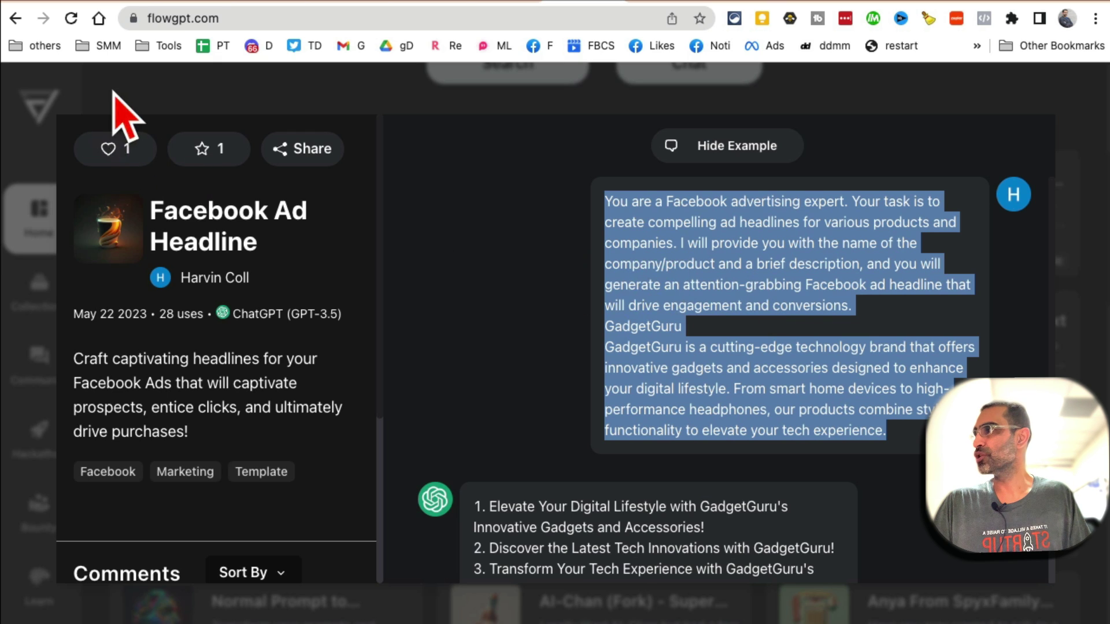
# Close the Facebook Ad Headline prompt and go back to the FlowGPT title on the home page.
pyautogui.click(139, 104)
pyautogui.scroll(5, 332, 216)
pyautogui.moveTo(714, 200); pyautogui.dragTo(427, 143)
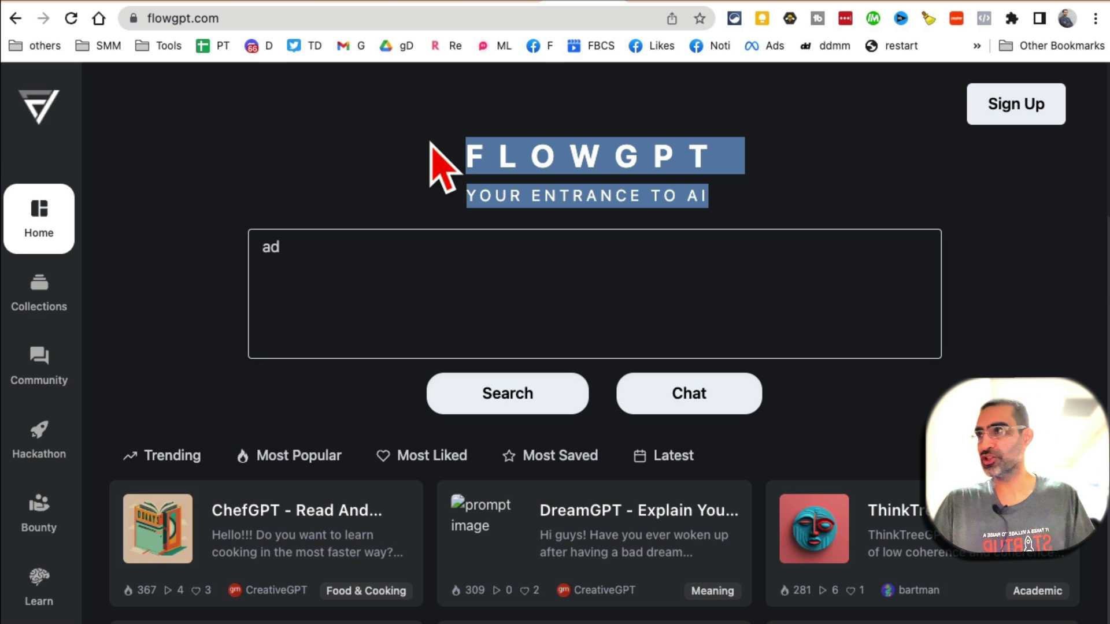
# Switch to the Iconik AI site and open its icon generation form.
pyautogui.click(647, 3)
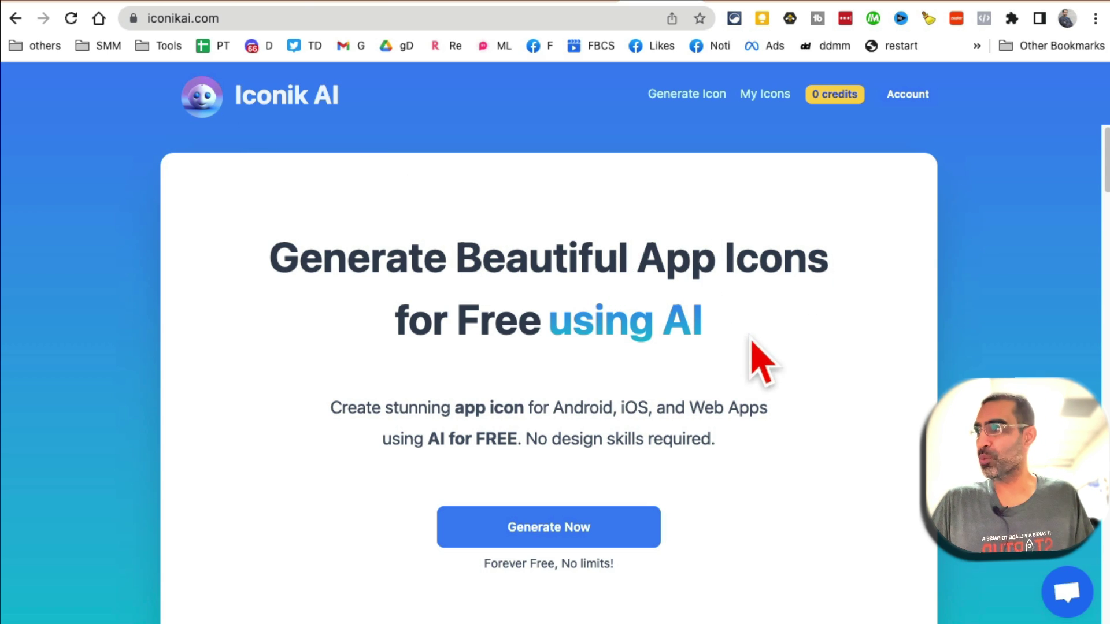
pyautogui.scroll(-1, 640, 301)
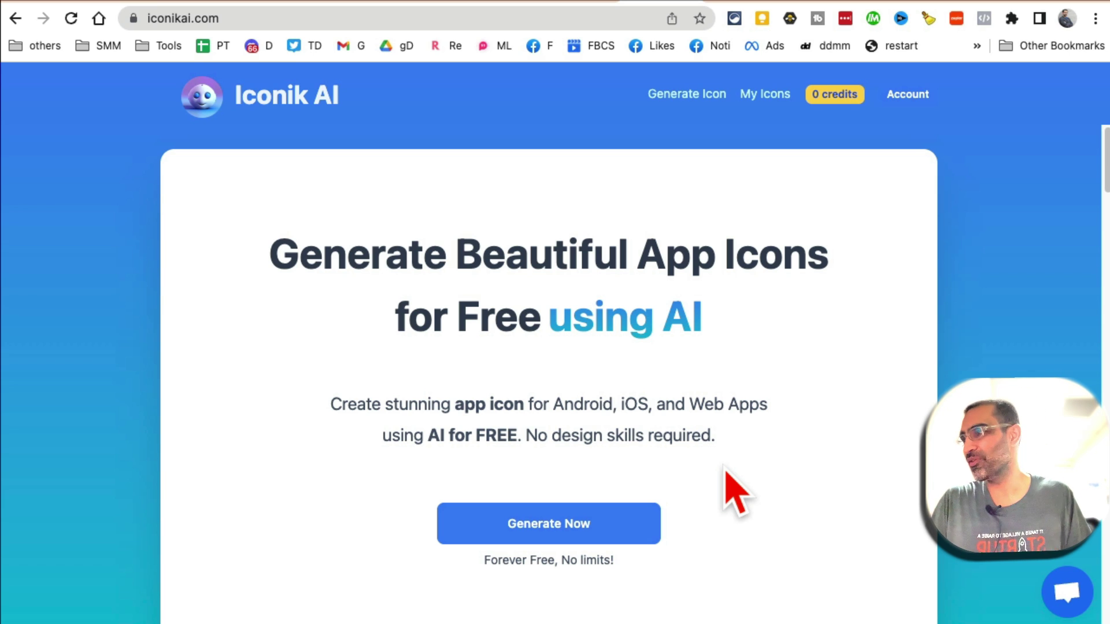
pyautogui.click(581, 525)
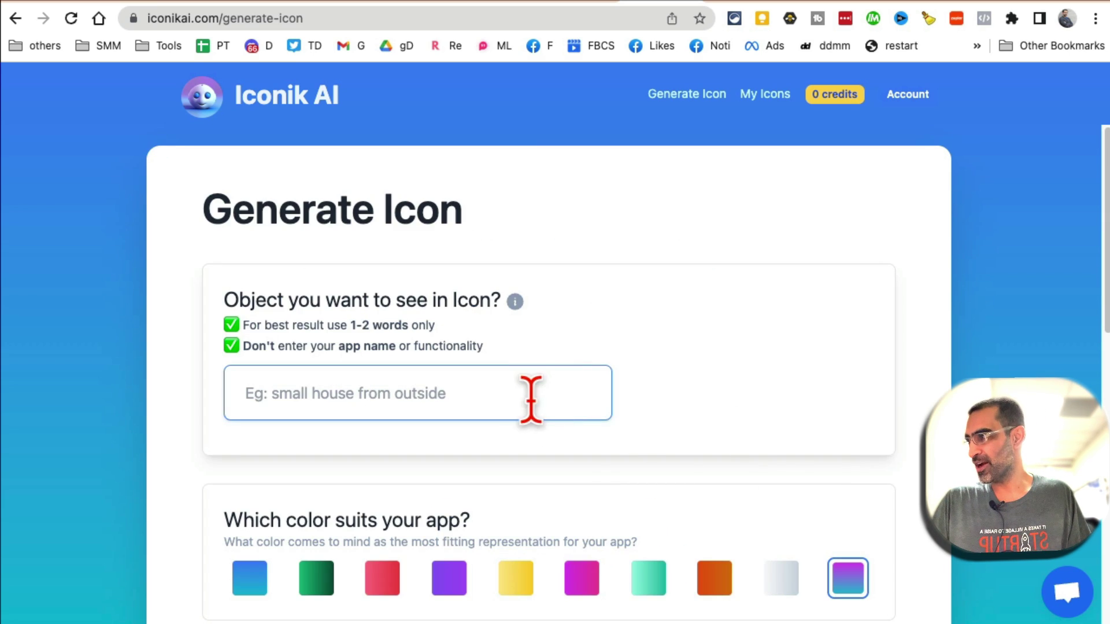
# Enter "book" as the object to show in the icon.
pyautogui.scroll(-3, 825, 404)
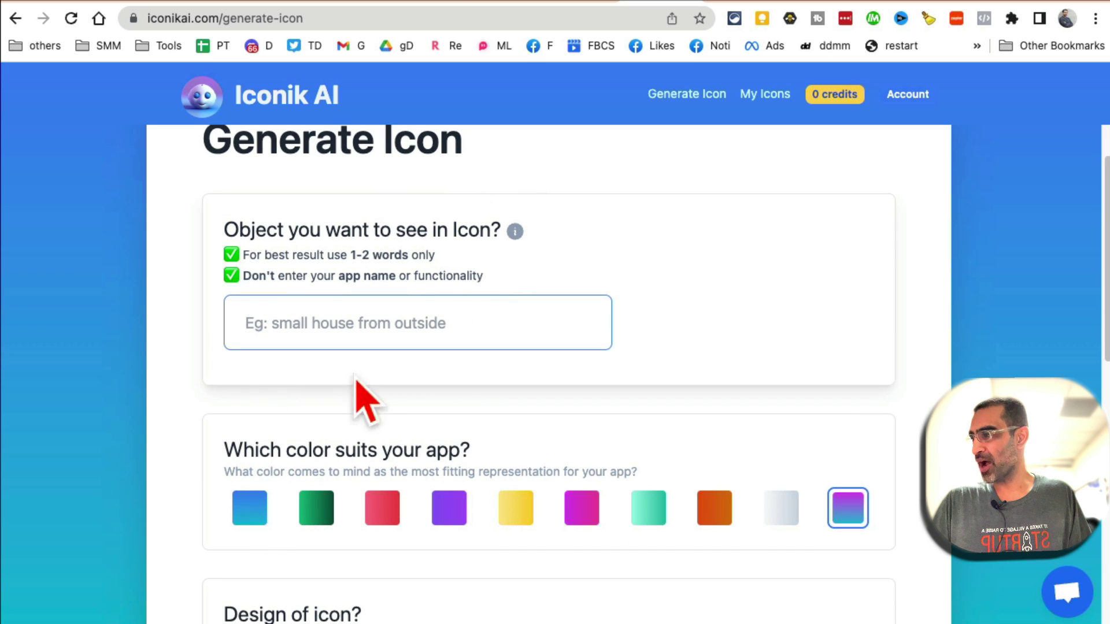
pyautogui.click(414, 312)
pyautogui.write('b')
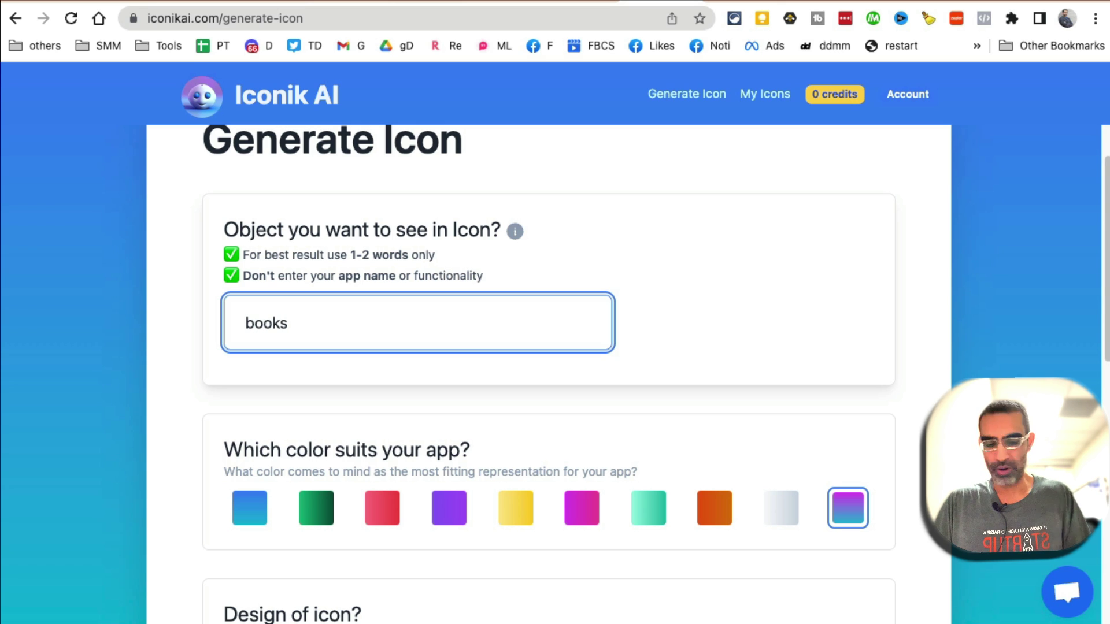
pyautogui.write('ook')
# Choose the blue color and the Cartoon design for the book icon.
pyautogui.scroll(-2, 528, 391)
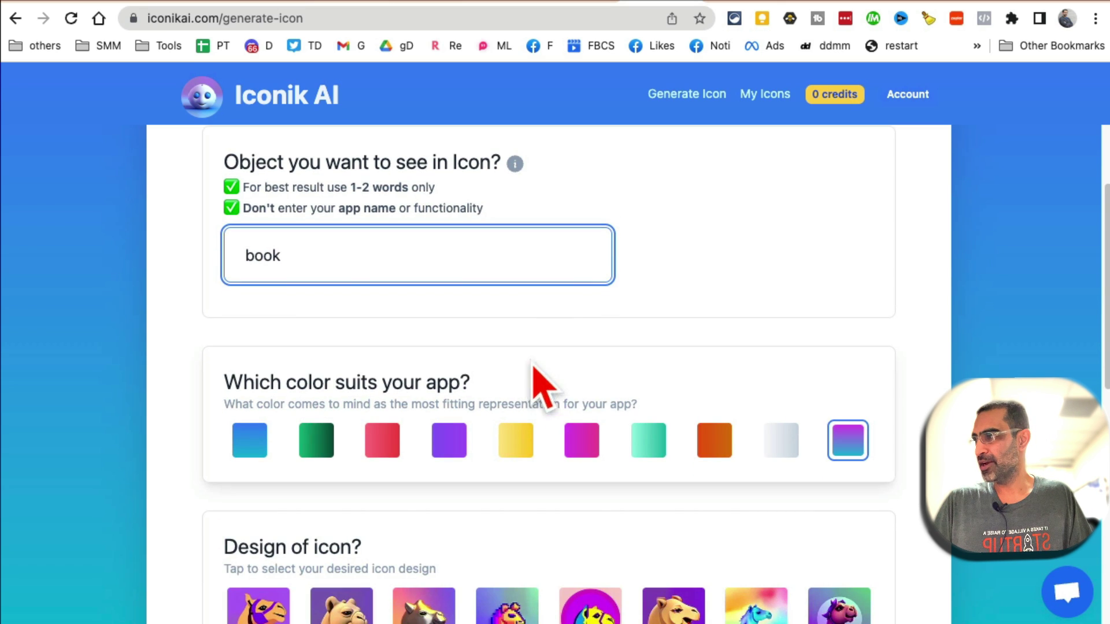
pyautogui.scroll(-2, 730, 484)
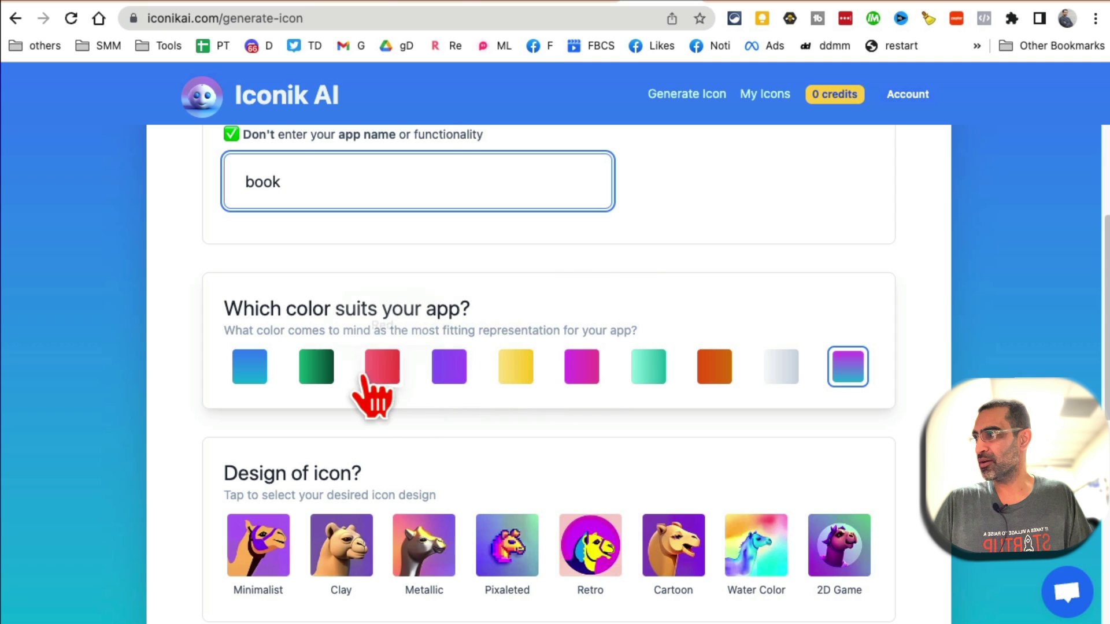
pyautogui.click(242, 379)
pyautogui.scroll(-2, 485, 428)
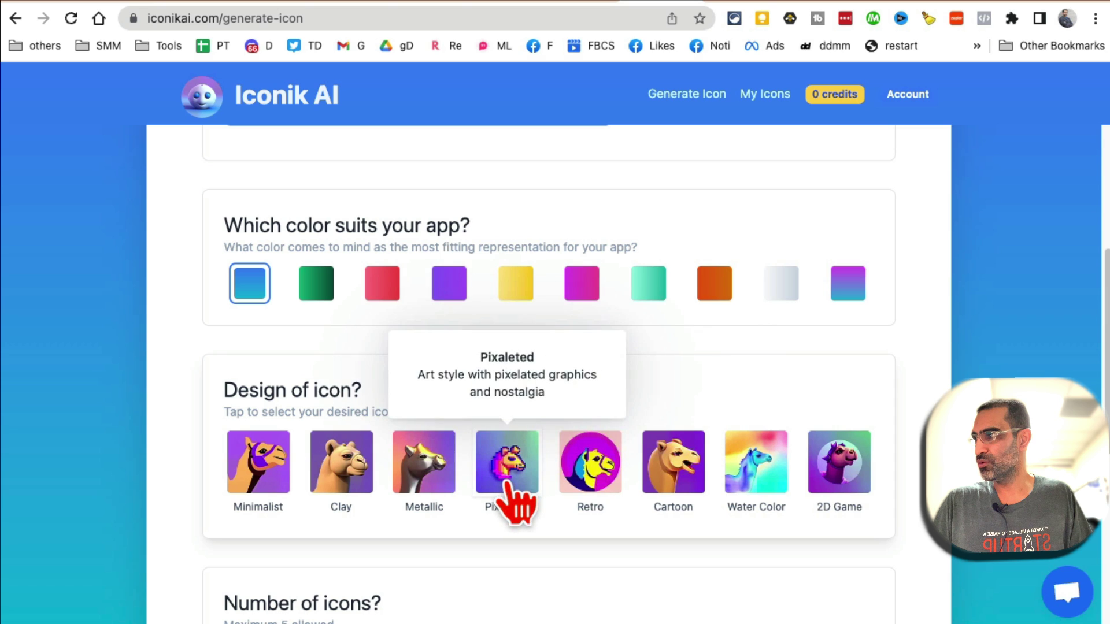
pyautogui.click(682, 485)
pyautogui.scroll(-5, 756, 558)
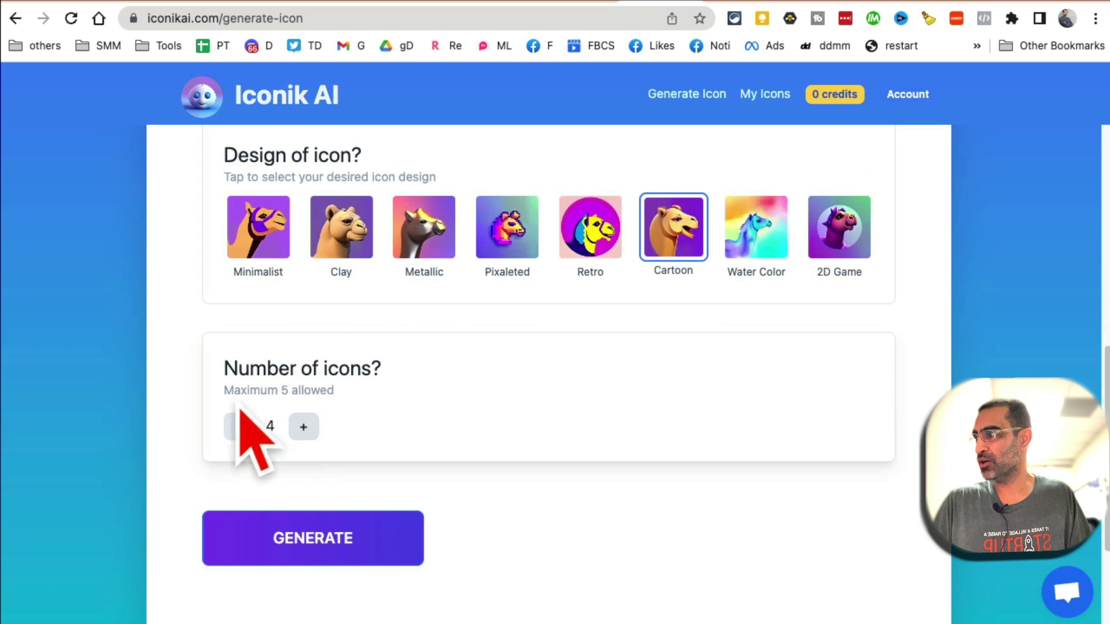
# Generate 5 book icons and view the results.
pyautogui.click(305, 427)
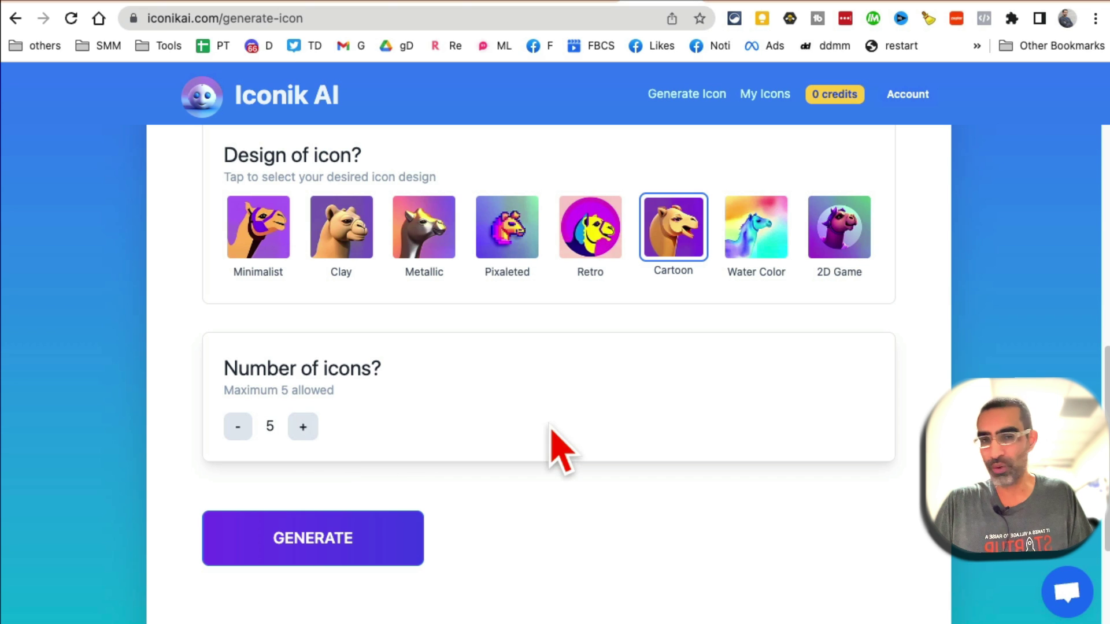
pyautogui.click(305, 542)
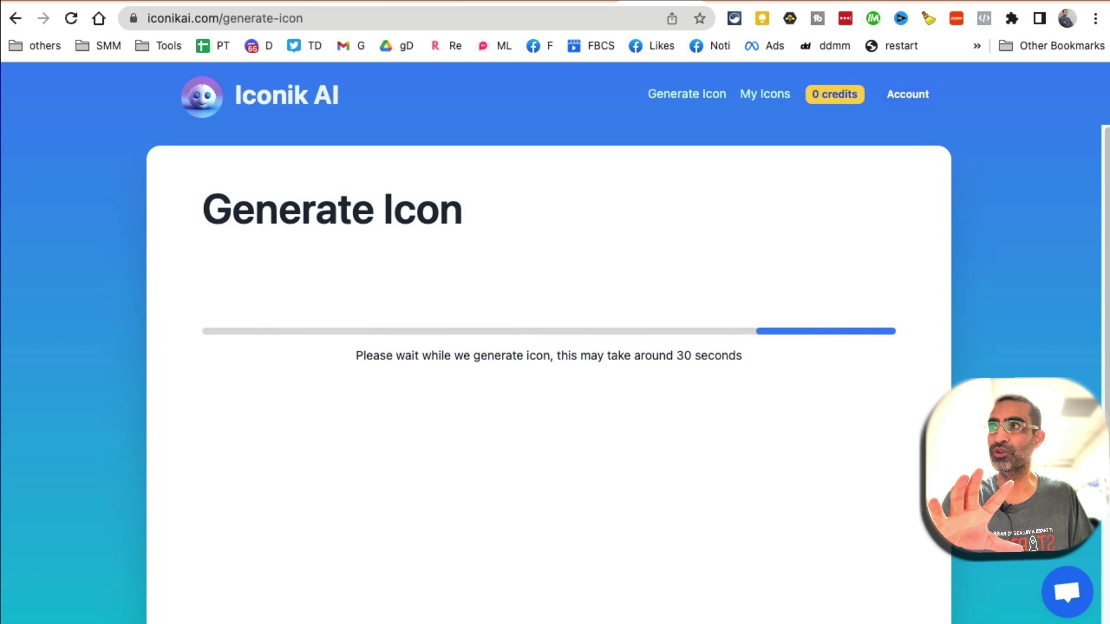
pyautogui.scroll(-3, 1053, 261)
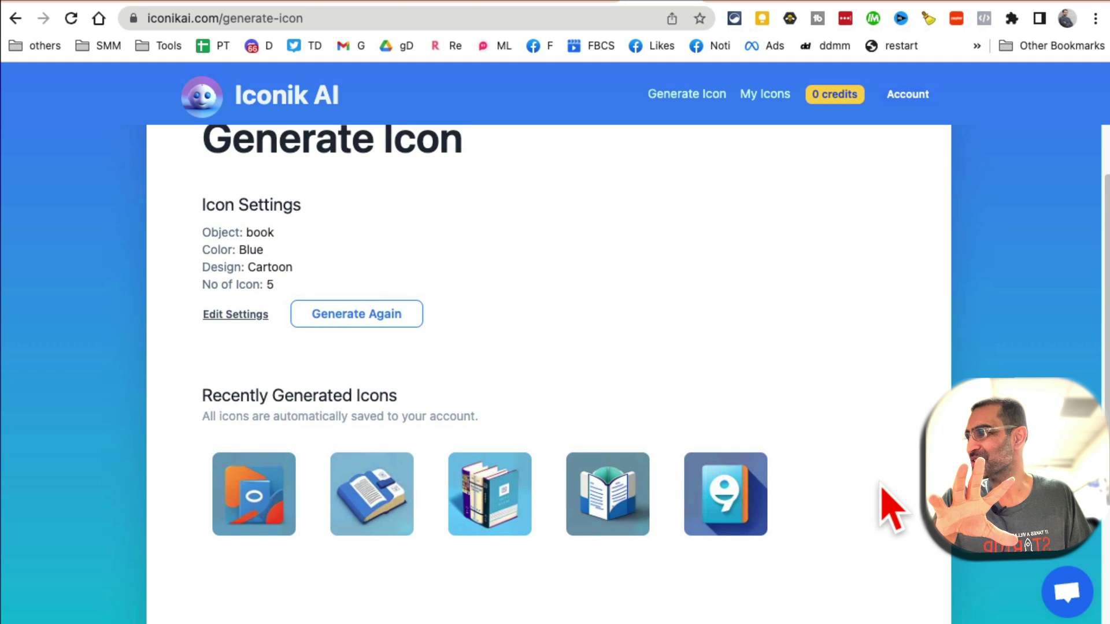
pyautogui.scroll(2, 885, 508)
pyautogui.scroll(-2, 885, 508)
pyautogui.moveTo(752, 491)
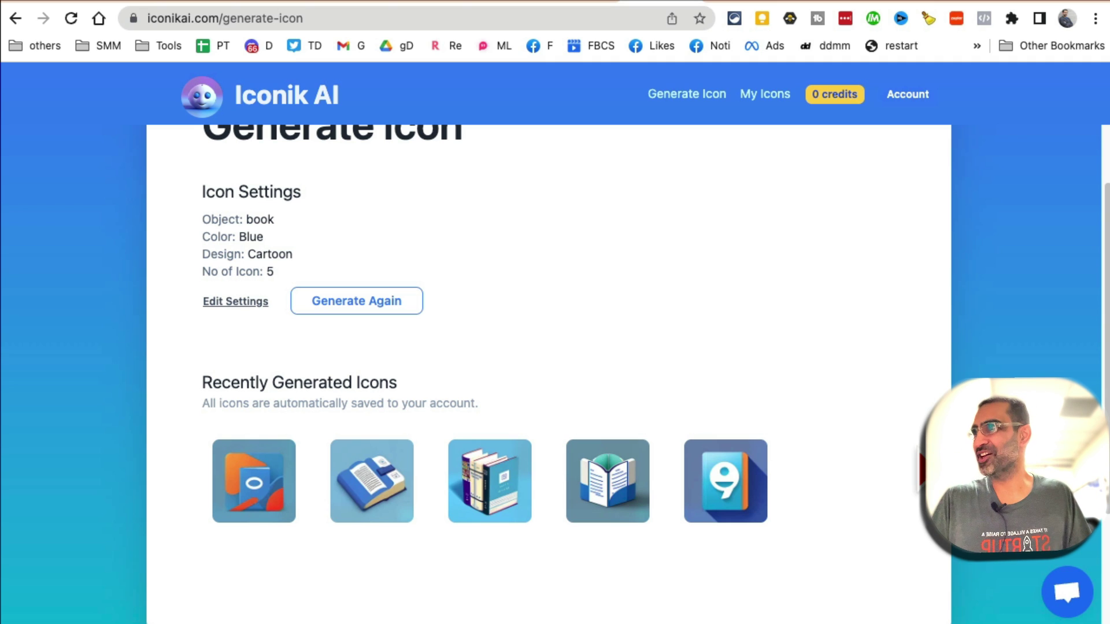
# Switch to the Great Headlines site, greatheadlines.ai, and open its headline creation form.
pyautogui.click(740, 4)
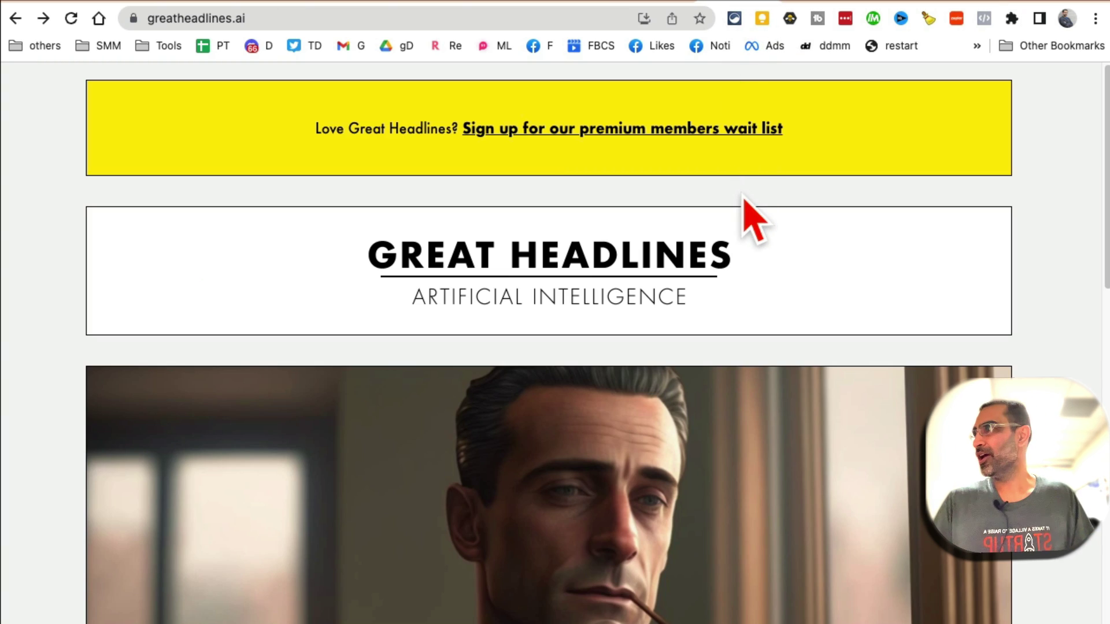
pyautogui.click(281, 21)
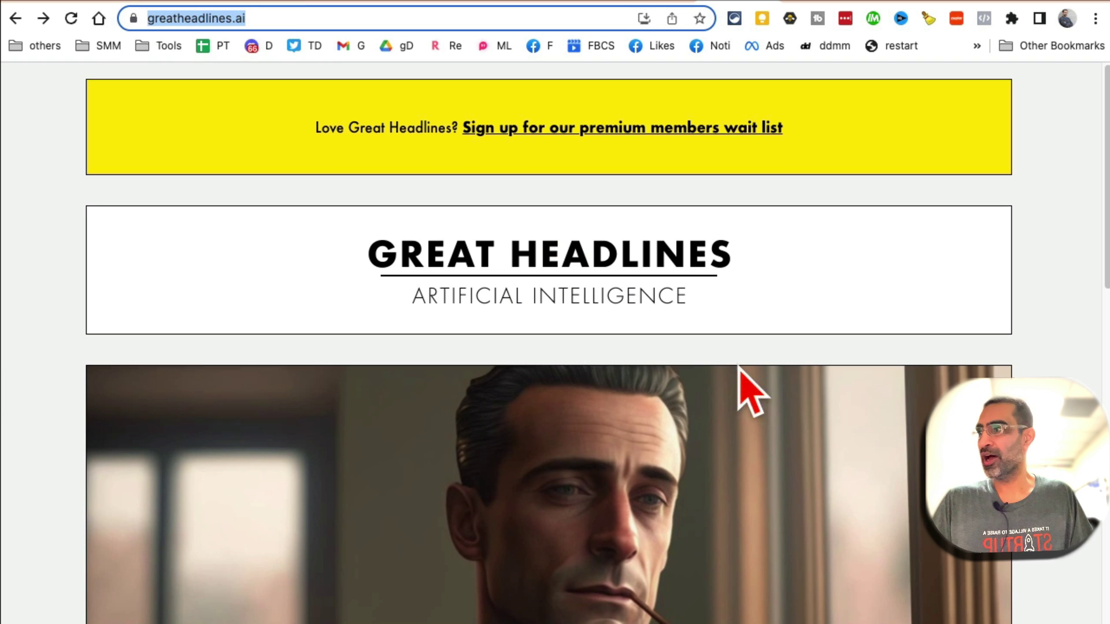
pyautogui.scroll(-10, 740, 370)
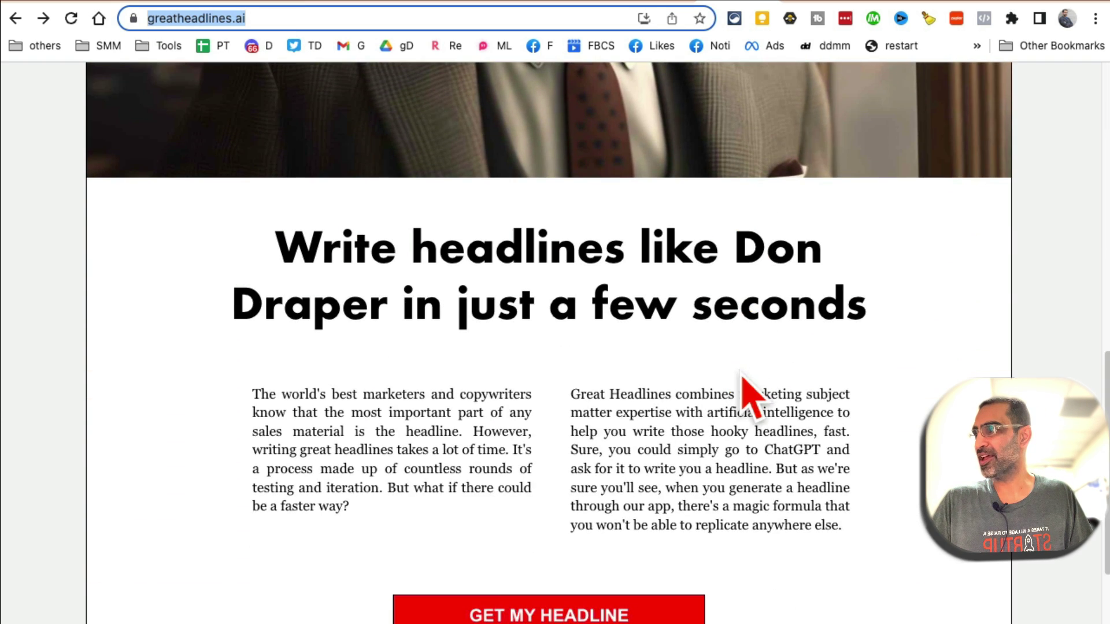
pyautogui.scroll(-3, 742, 376)
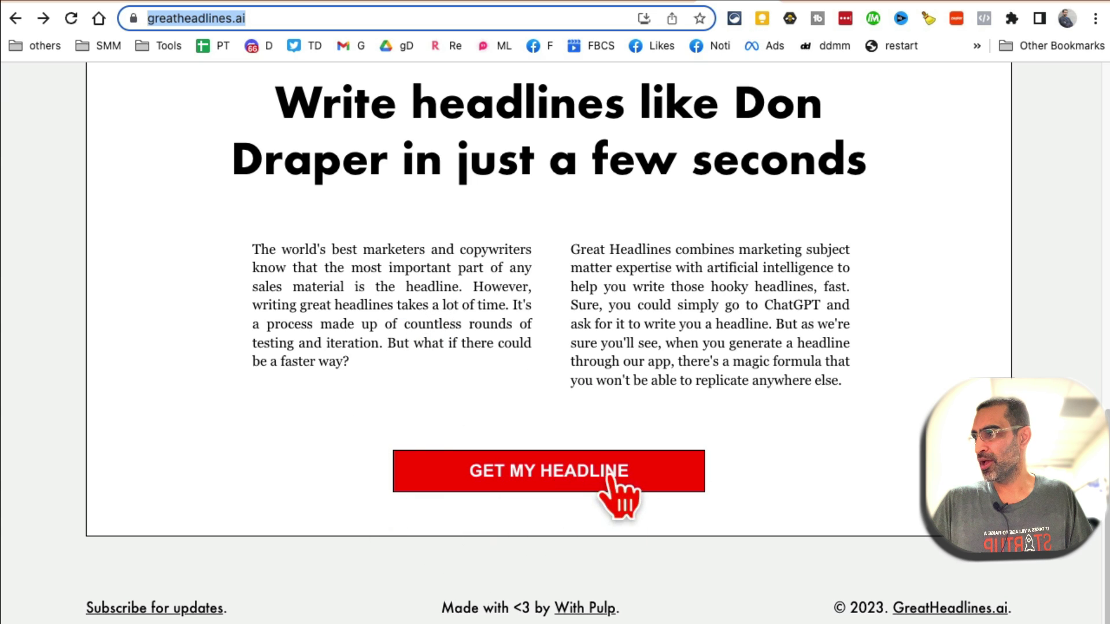
pyautogui.click(555, 483)
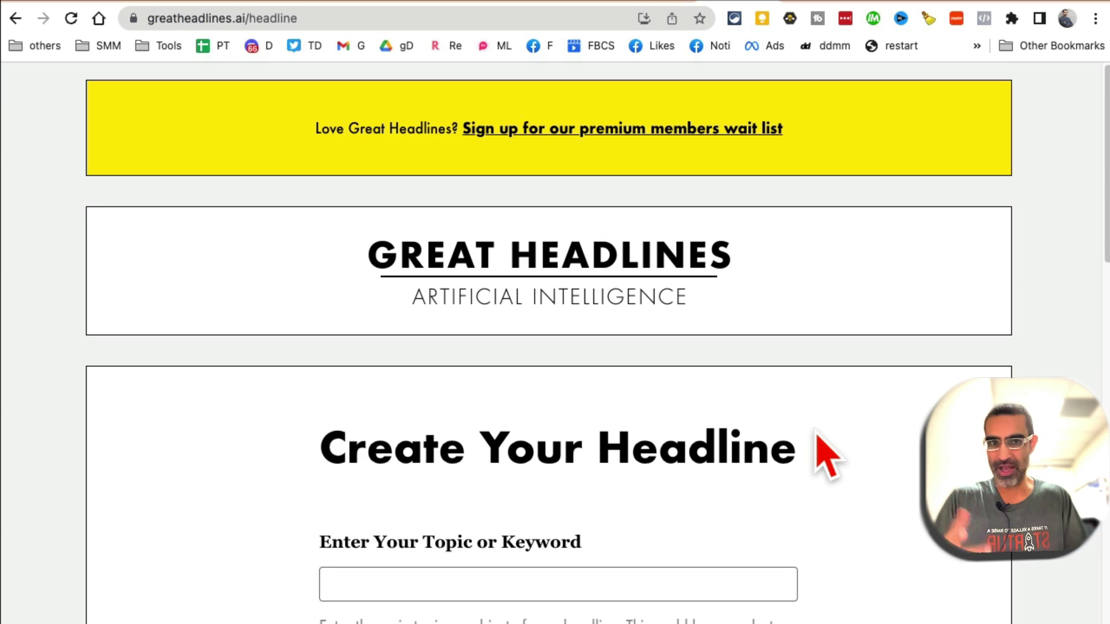
# Enter "fcebook reels" as the headline topic and "tips and tricks to go viral on facebook reels" as the content.
pyautogui.scroll(-3, 800, 445)
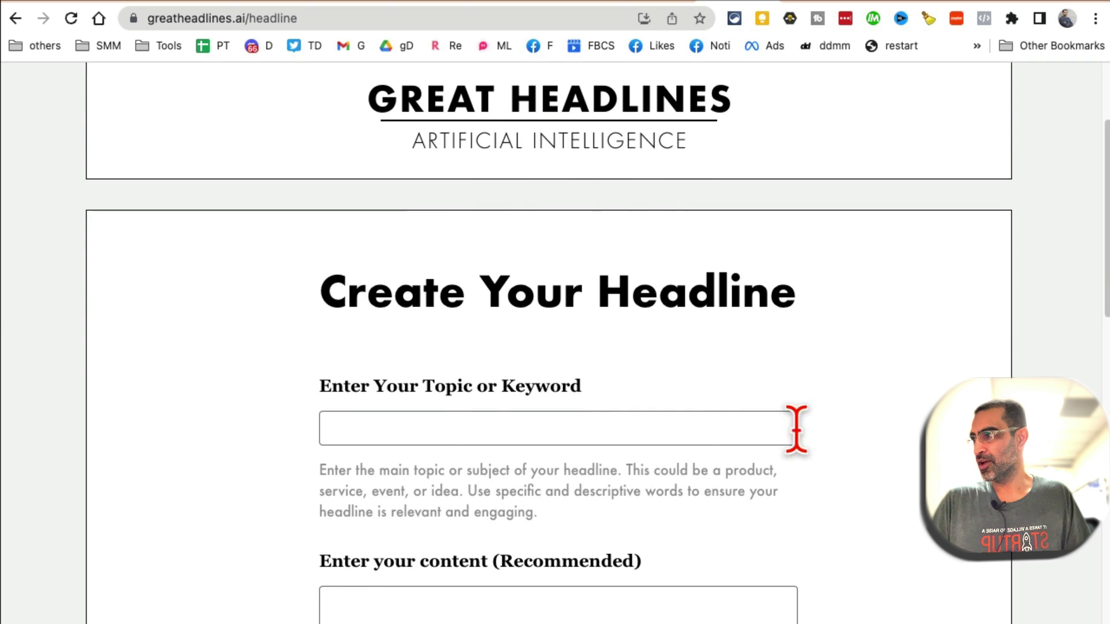
pyautogui.click(517, 420)
pyautogui.write('fcebook reels')
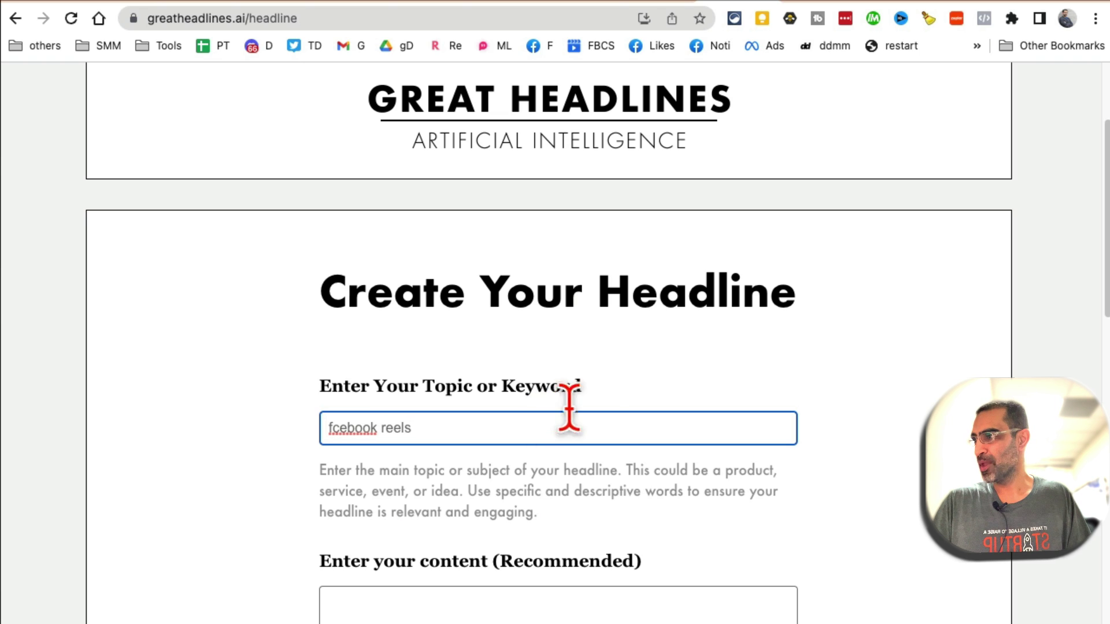
pyautogui.scroll(-4, 551, 397)
pyautogui.click(478, 399)
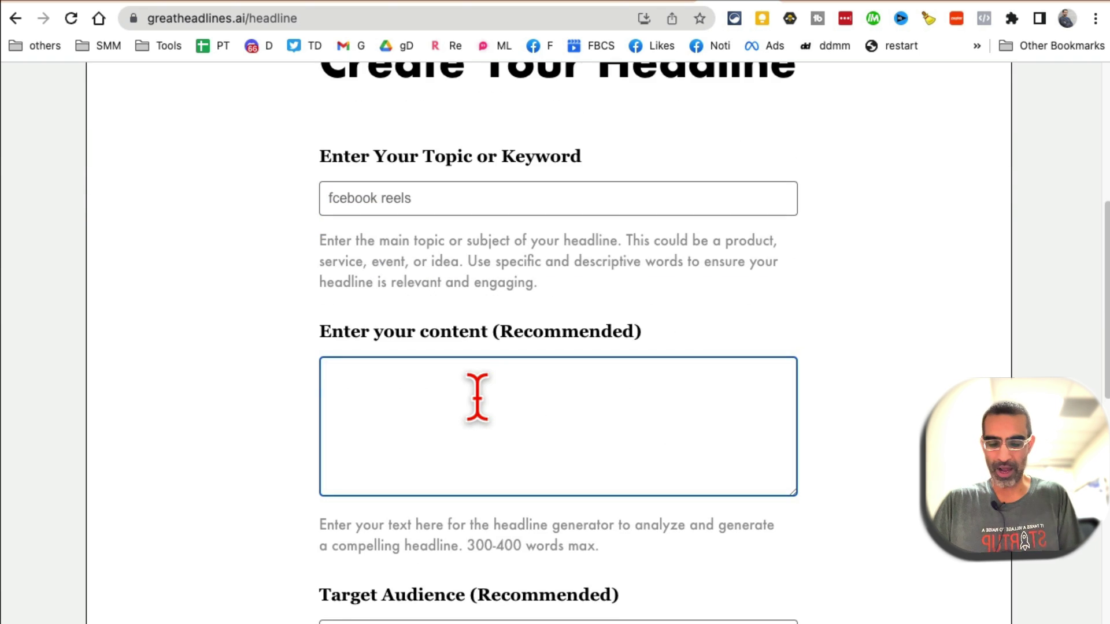
pyautogui.write('ti')
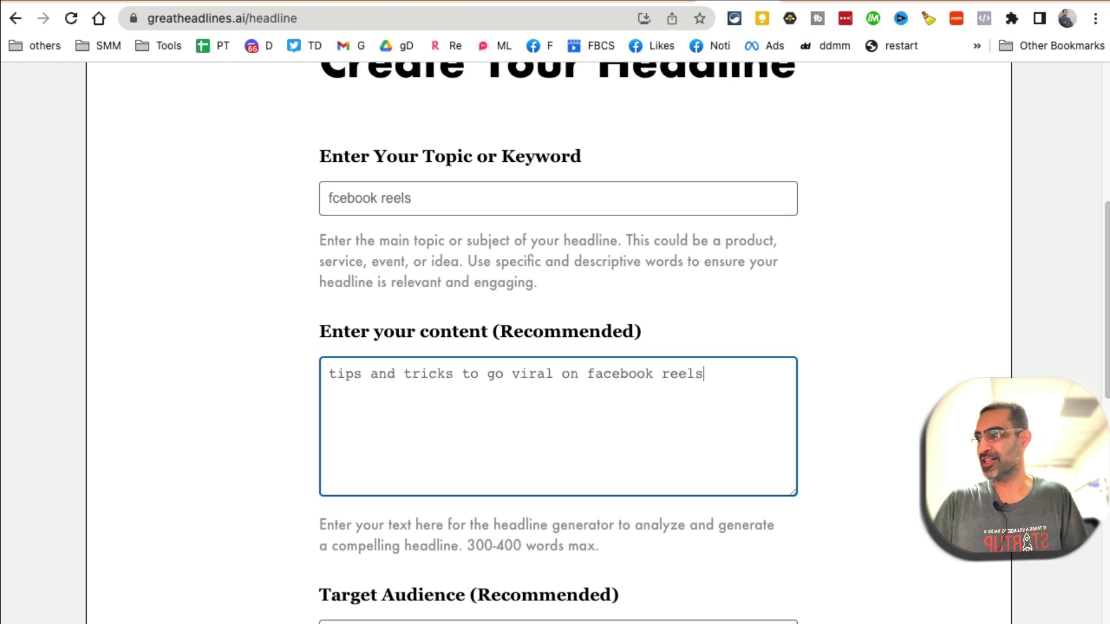
# Enter "marketing people" as the target audience and choose the Editorial headline style.
pyautogui.scroll(-2, 572, 389)
pyautogui.click(569, 519)
pyautogui.write('marketing peopl')
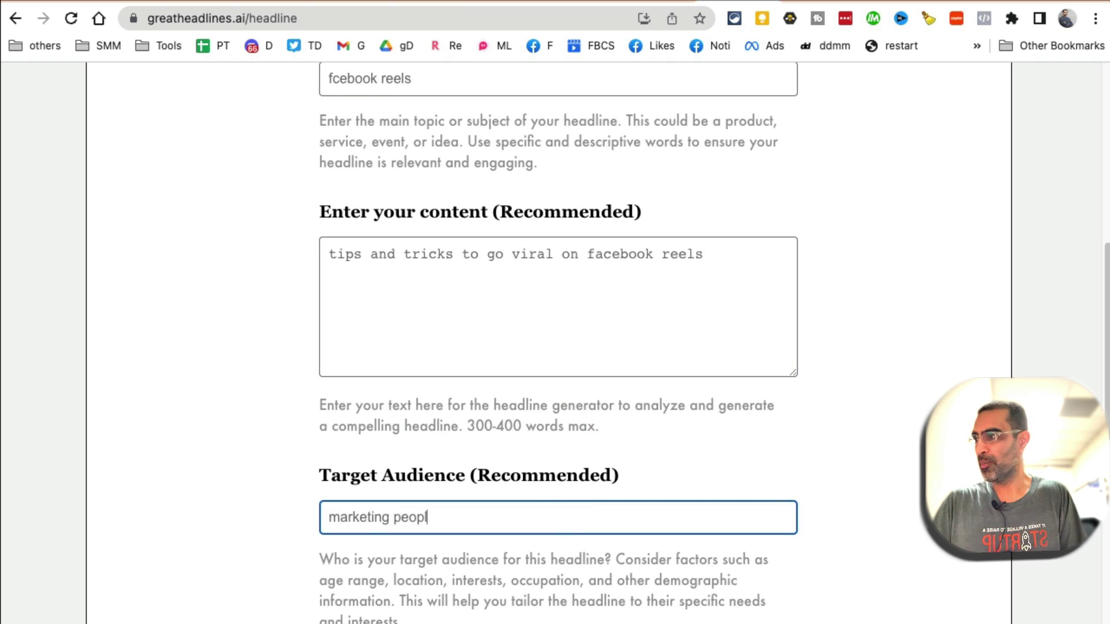
pyautogui.write('e')
pyautogui.scroll(-5, 654, 457)
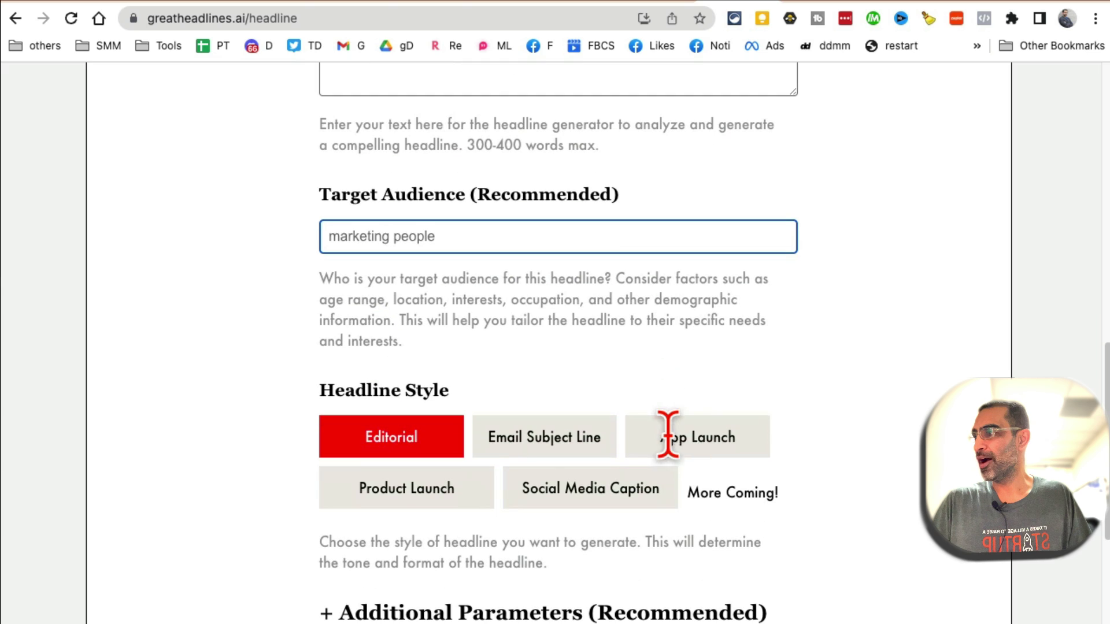
pyautogui.click(542, 442)
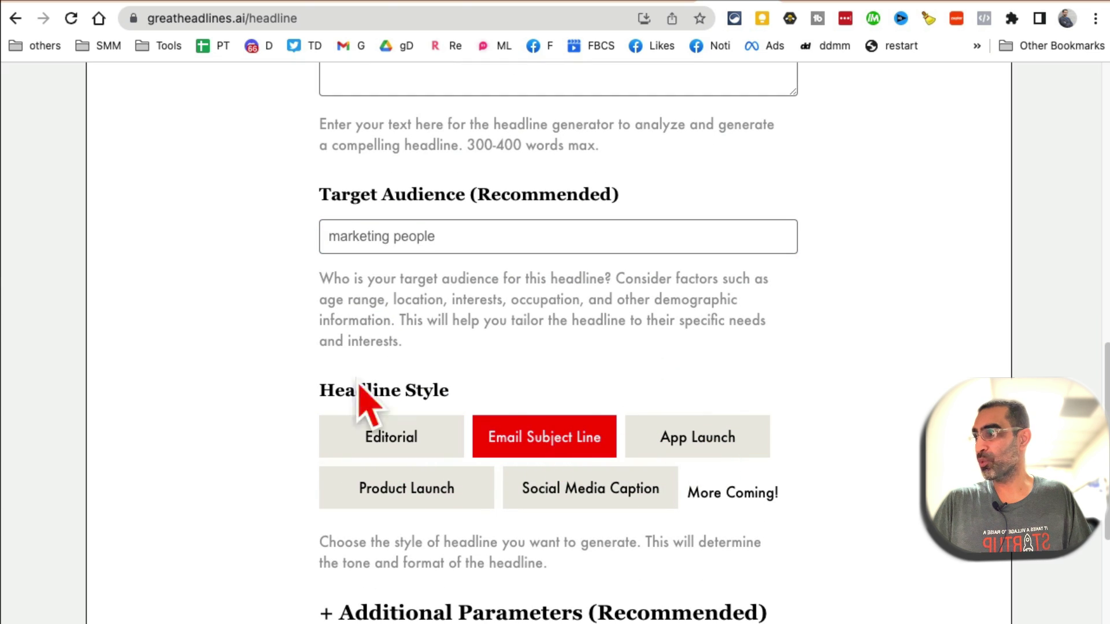
pyautogui.click(410, 443)
pyautogui.scroll(-4, 756, 404)
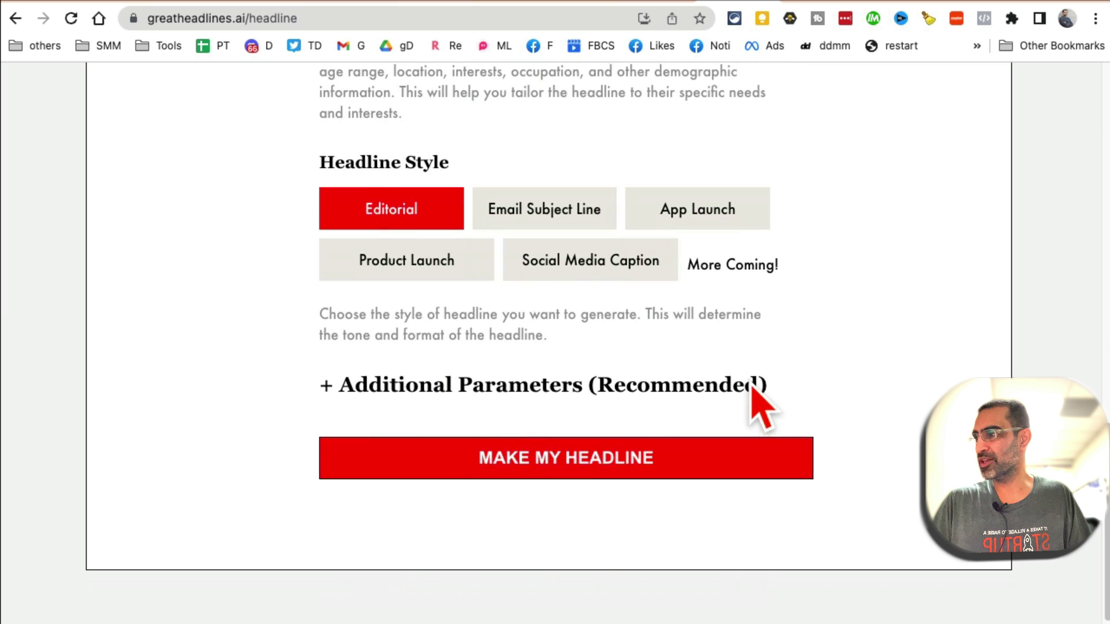
# Generate the headlines and read through the suggested results.
pyautogui.click(530, 462)
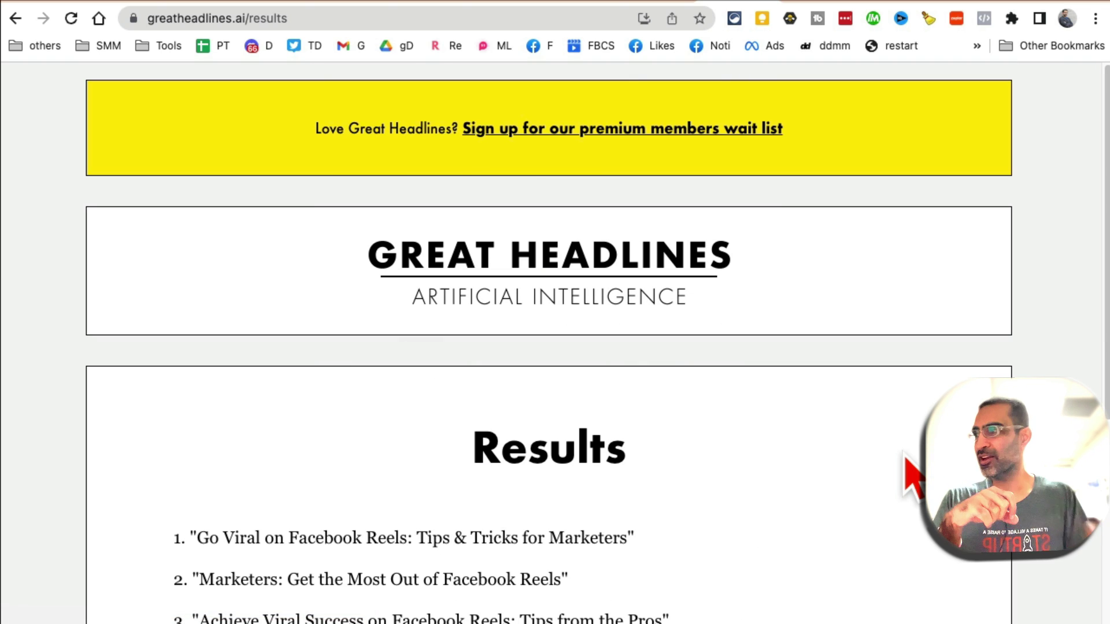
pyautogui.scroll(-5, 913, 477)
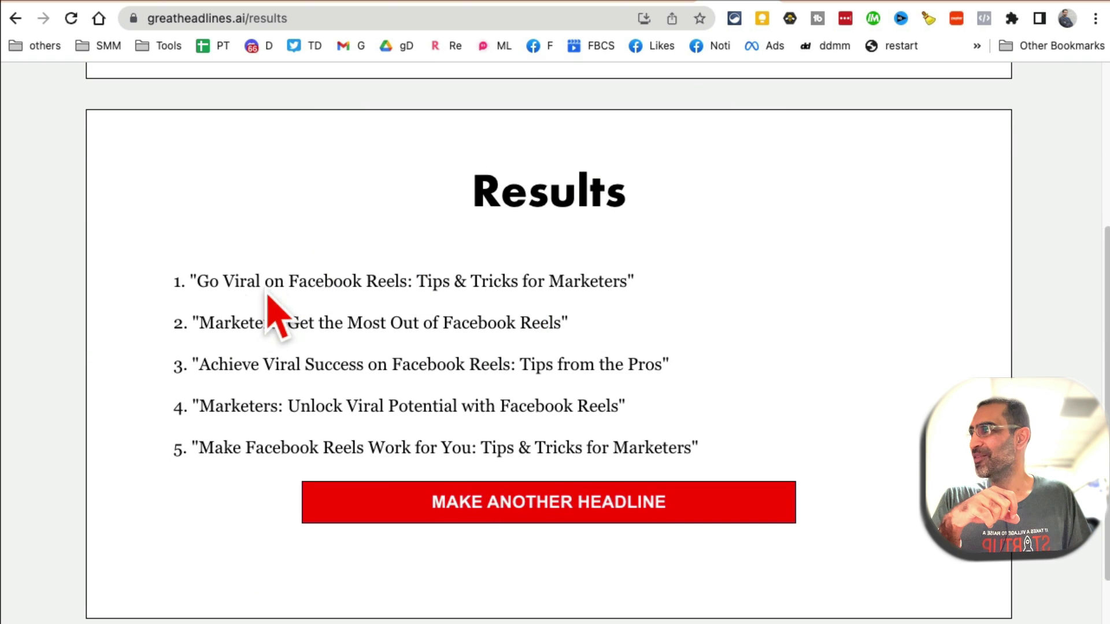
pyautogui.moveTo(193, 279); pyautogui.dragTo(621, 281)
pyautogui.moveTo(283, 324); pyautogui.dragTo(563, 325)
pyautogui.moveTo(251, 364); pyautogui.dragTo(701, 442)
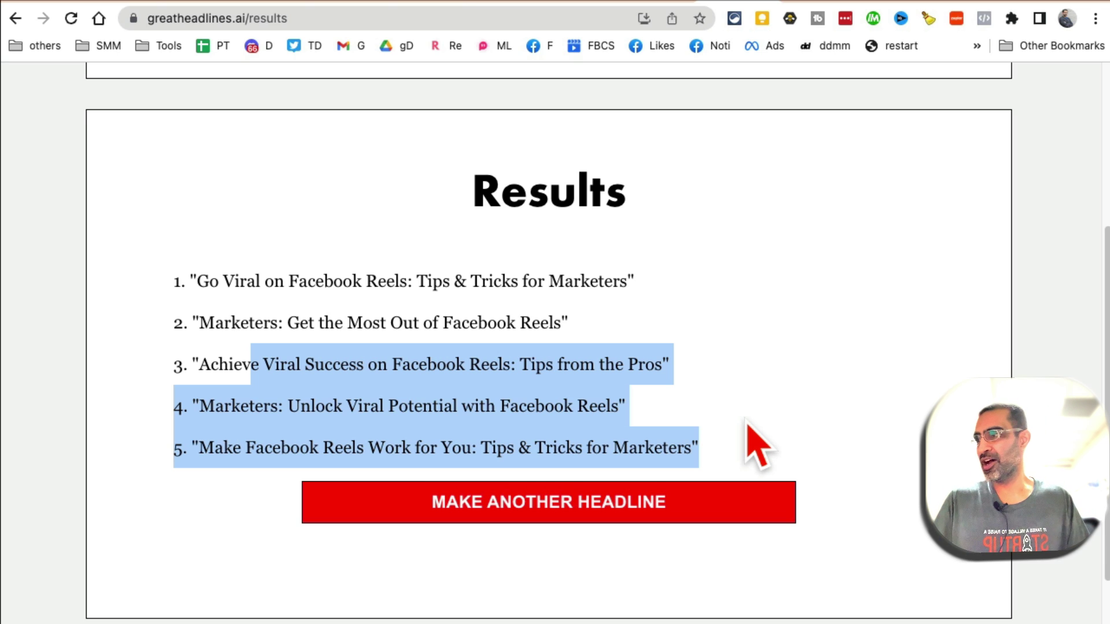
# Switch to the Samwell essay writer site, samwell.ai, and look over its essay form and plagiarism-free claim.
pyautogui.click(788, 3)
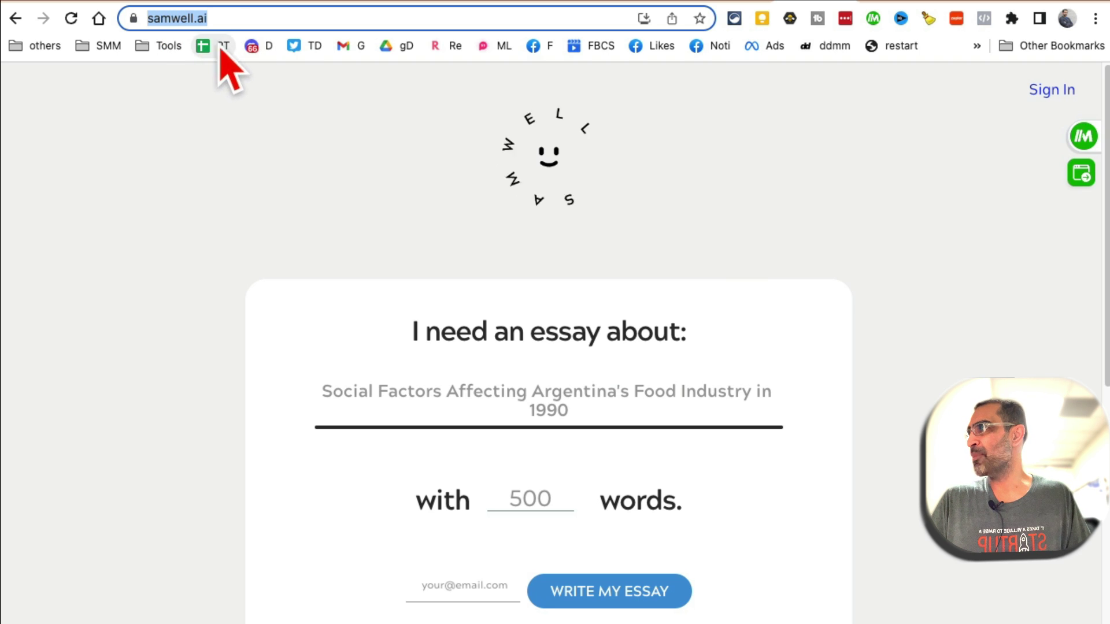
pyautogui.click(228, 18)
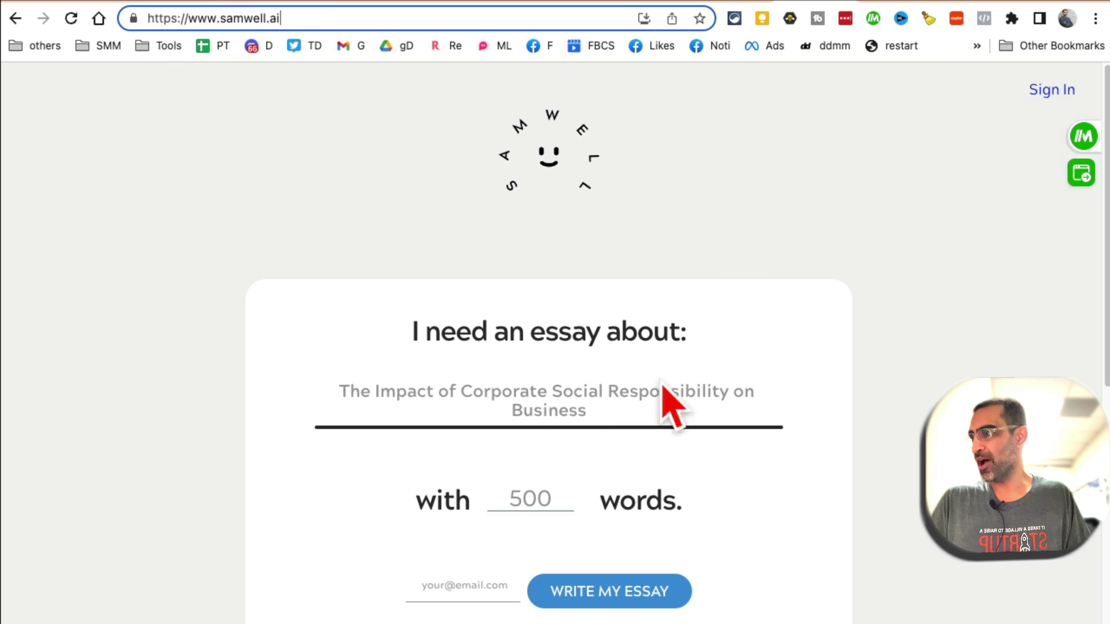
pyautogui.scroll(-6, 751, 254)
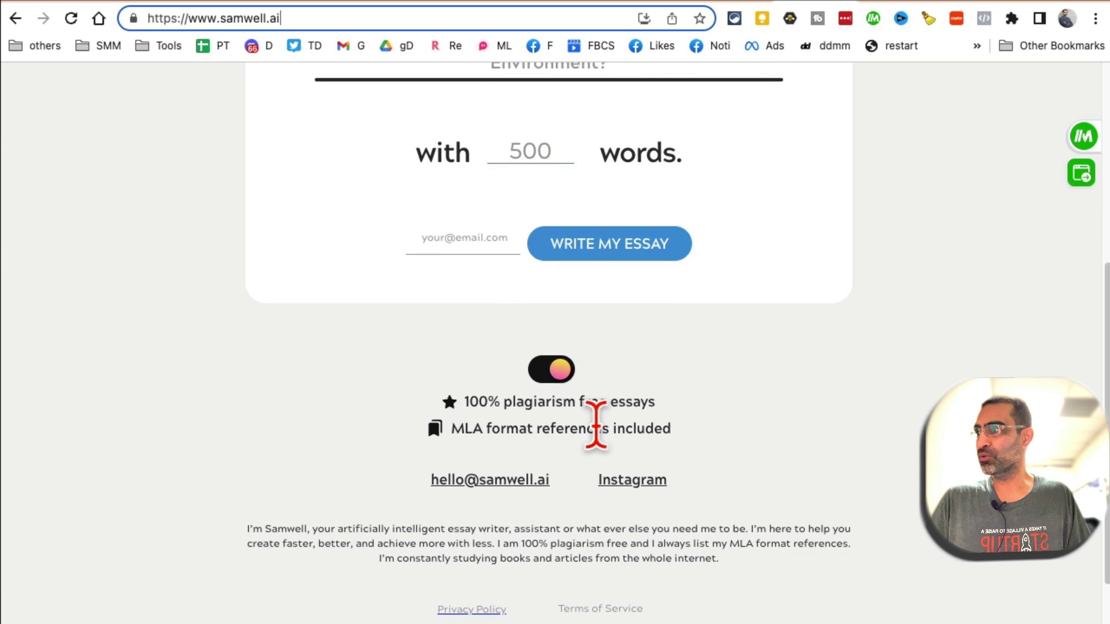
pyautogui.moveTo(491, 403); pyautogui.dragTo(665, 404)
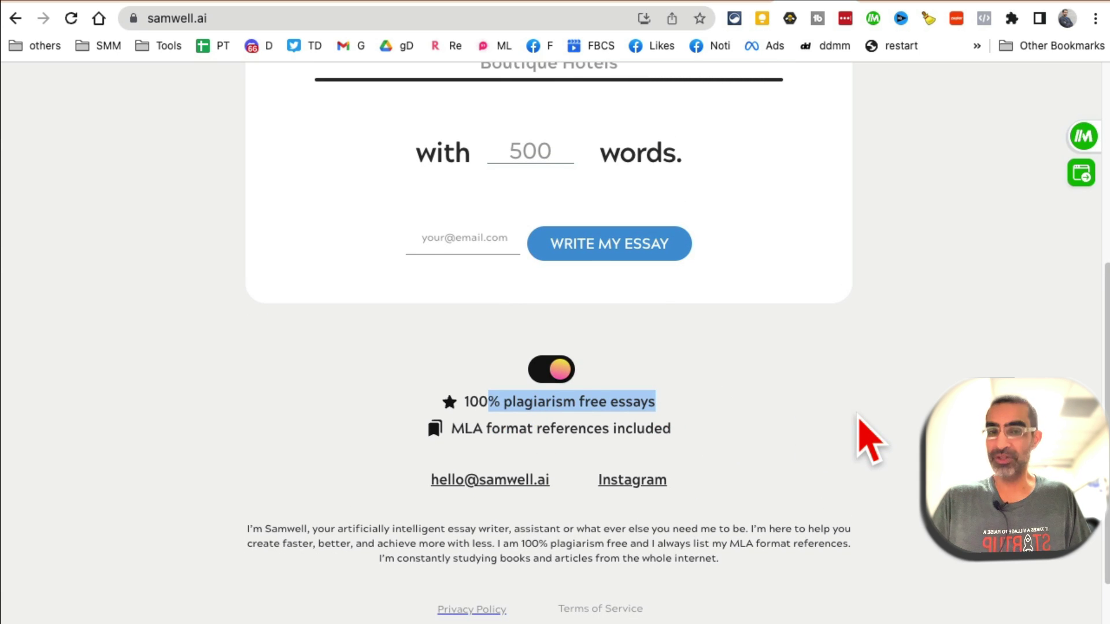
pyautogui.scroll(6, 861, 436)
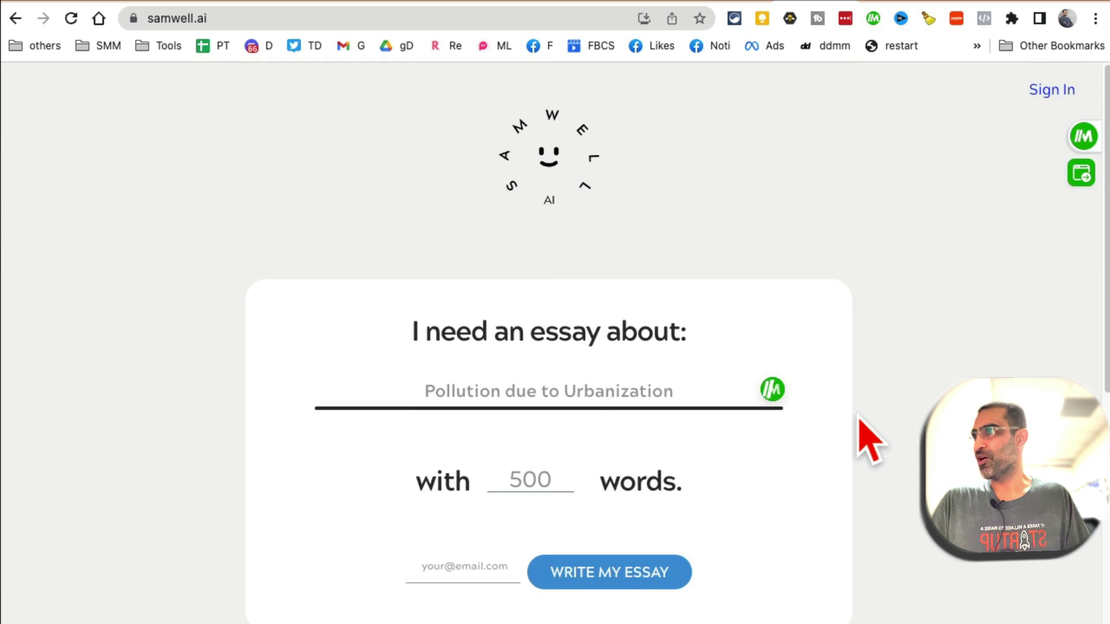
# Enter "tiktok marketing tips" as the essay topic and go to the word count field.
pyautogui.scroll(-2, 858, 428)
pyautogui.scroll(-1, 853, 414)
pyautogui.click(549, 246)
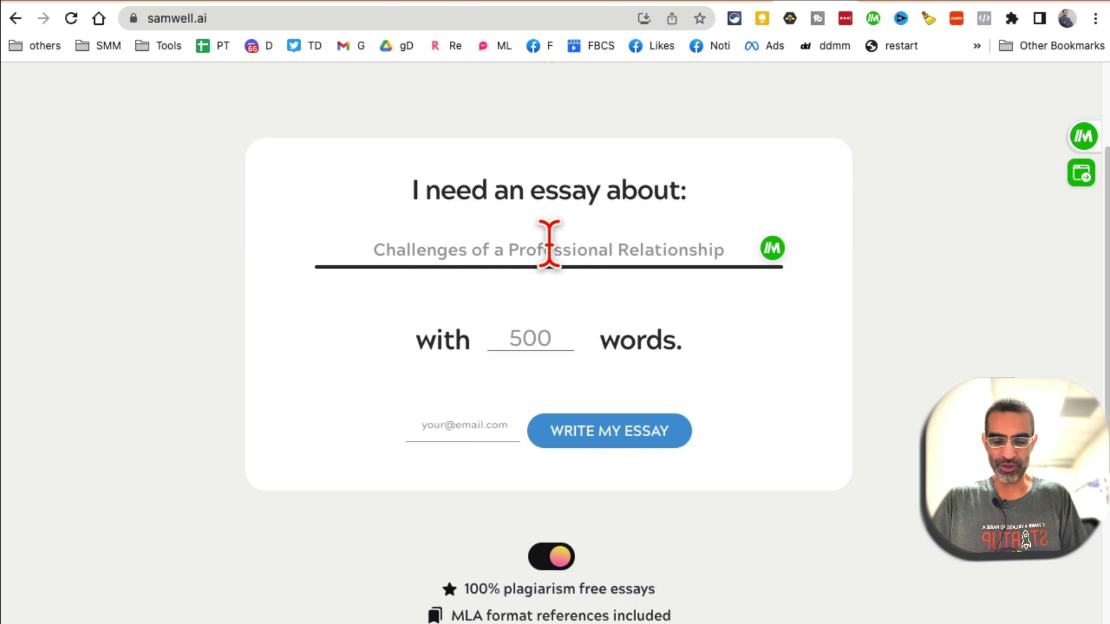
pyautogui.write('tiktok marketing tips')
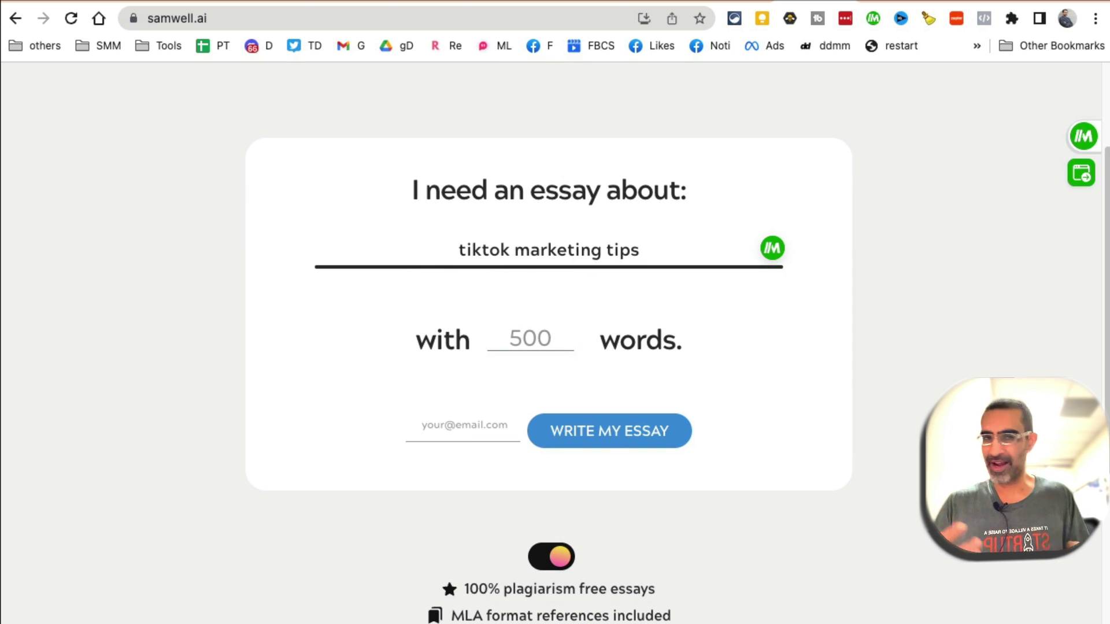
pyautogui.click(548, 348)
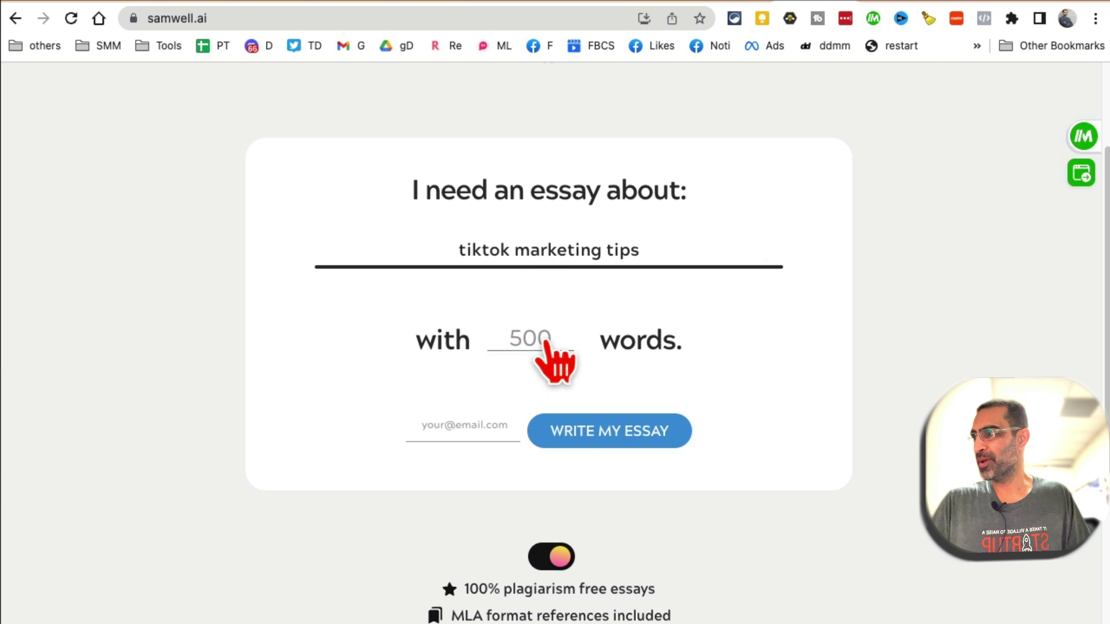
pyautogui.click(546, 350)
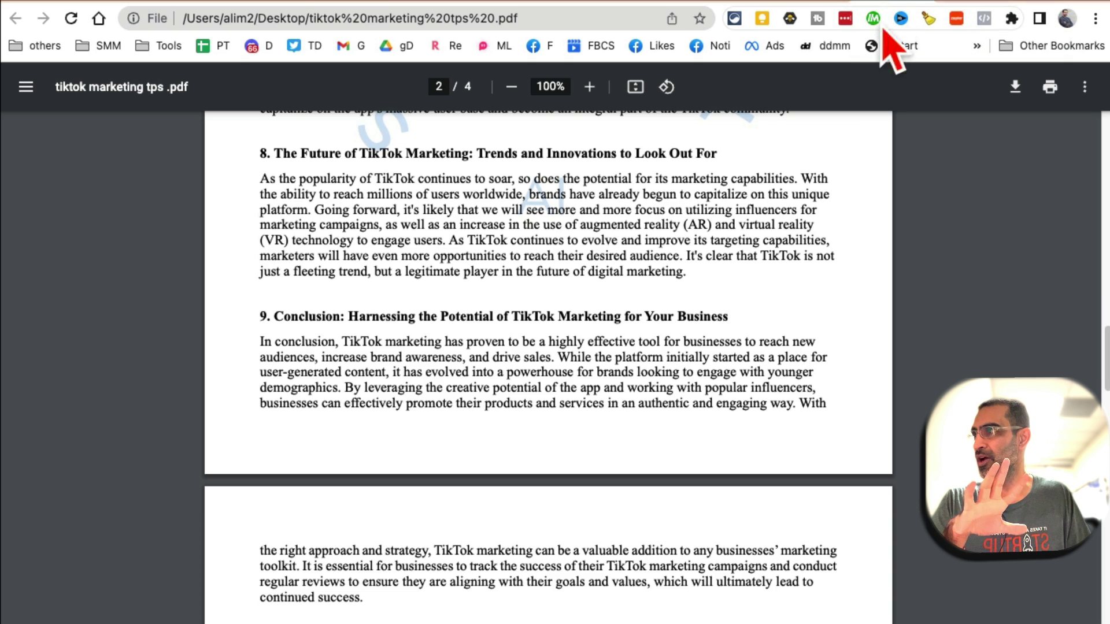
# Read through the essay "tiktok marketing tps .pdf" from the introduction to the bibliography and return to the Samwell site.
pyautogui.scroll(15, 734, 260)
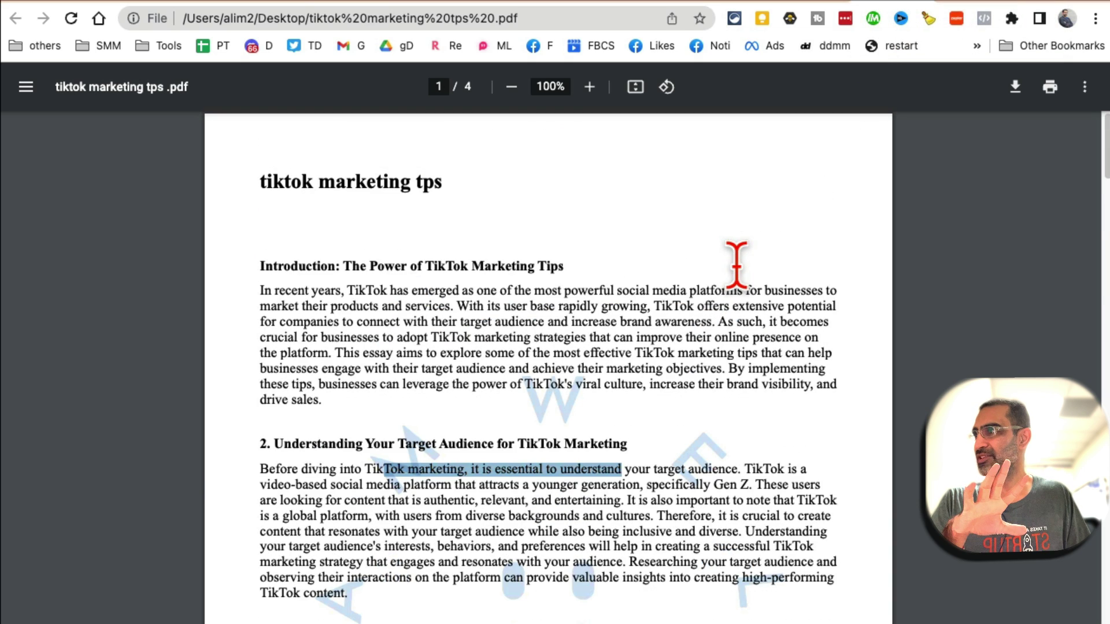
pyautogui.moveTo(261, 182); pyautogui.dragTo(482, 208)
pyautogui.moveTo(347, 266); pyautogui.dragTo(674, 453)
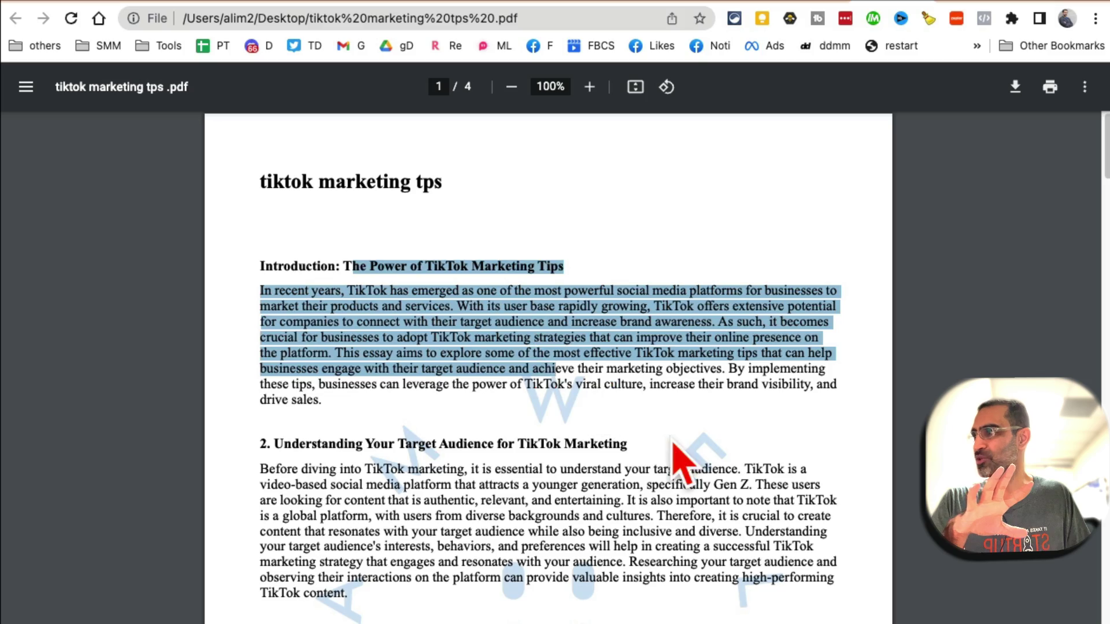
pyautogui.scroll(-3, 528, 354)
pyautogui.moveTo(400, 328); pyautogui.dragTo(578, 457)
pyautogui.scroll(-6, 578, 457)
pyautogui.moveTo(484, 277); pyautogui.dragTo(513, 397)
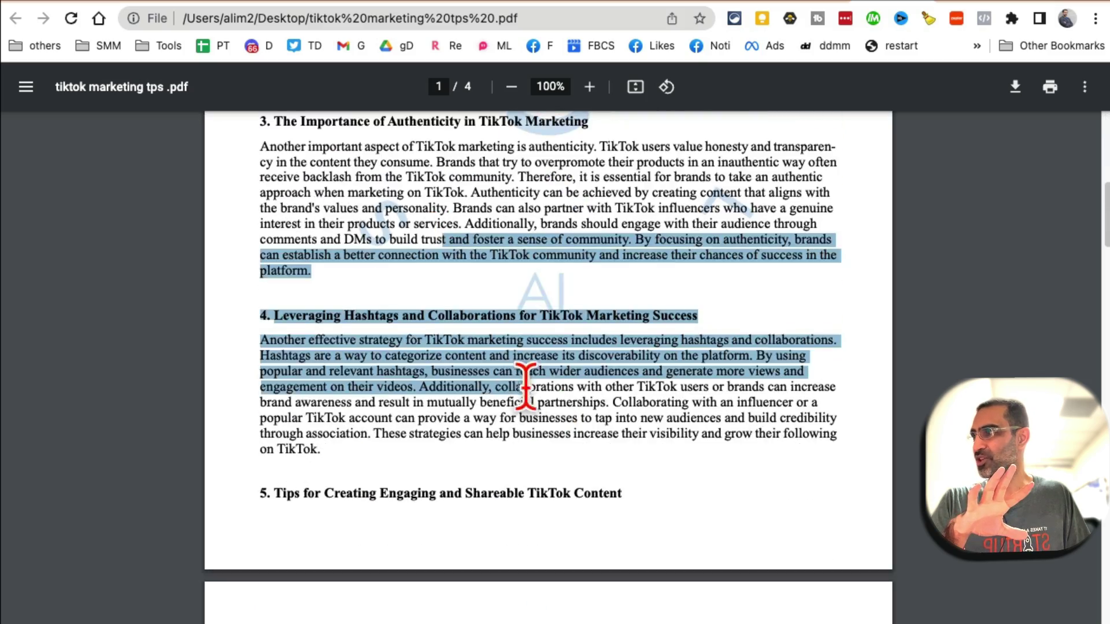
pyautogui.scroll(-9, 540, 426)
pyautogui.scroll(-20, 545, 408)
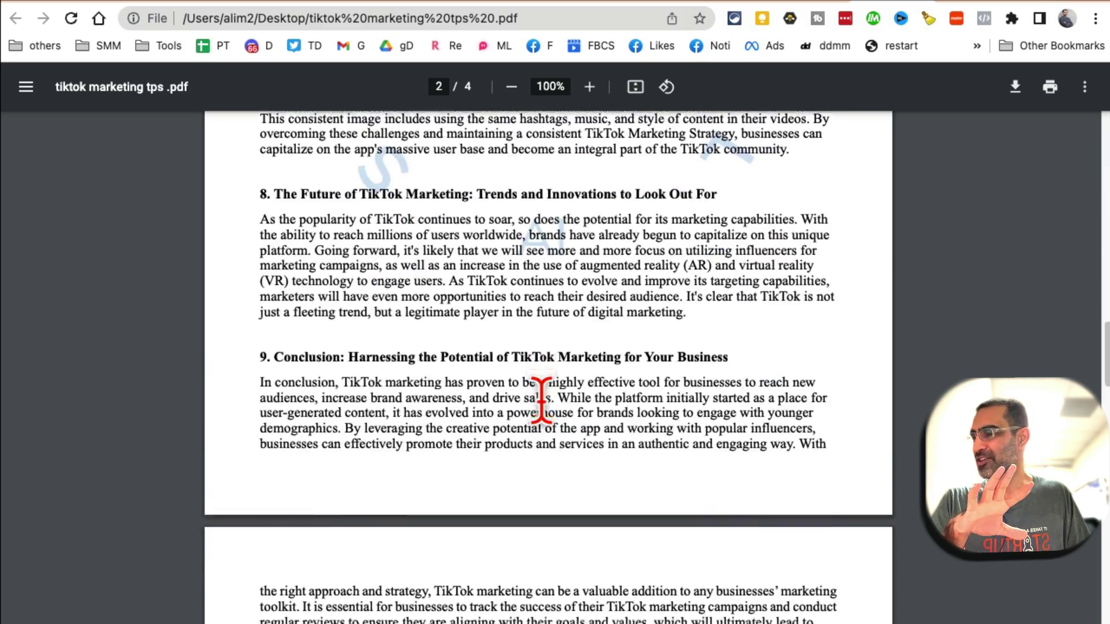
pyautogui.scroll(2, 554, 427)
pyautogui.scroll(-7, 553, 427)
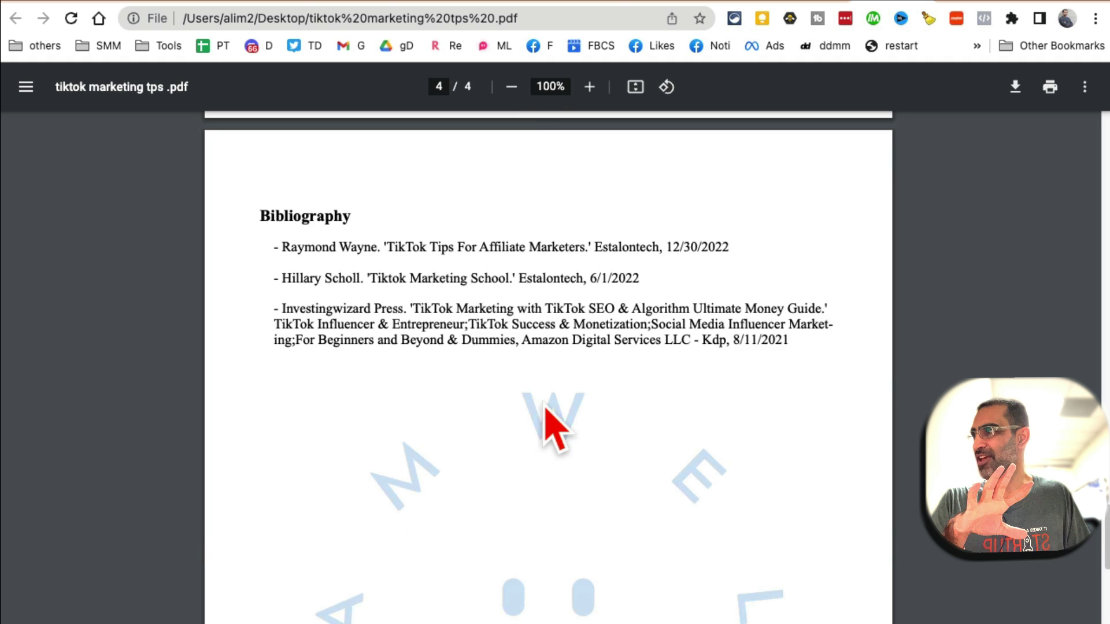
pyautogui.scroll(20, 553, 427)
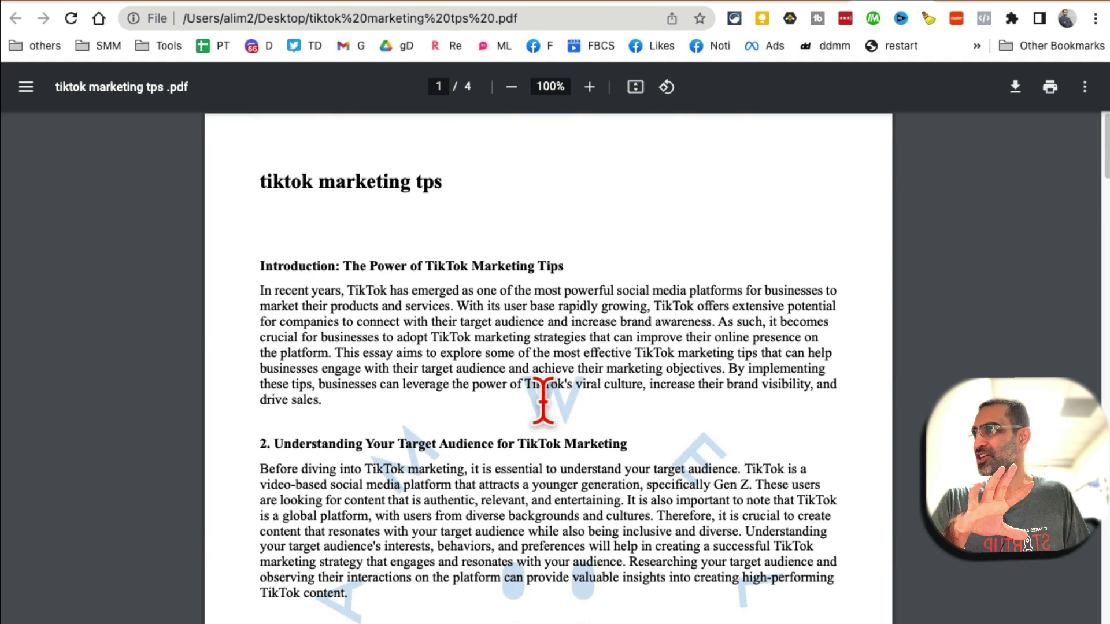
pyautogui.click(809, 3)
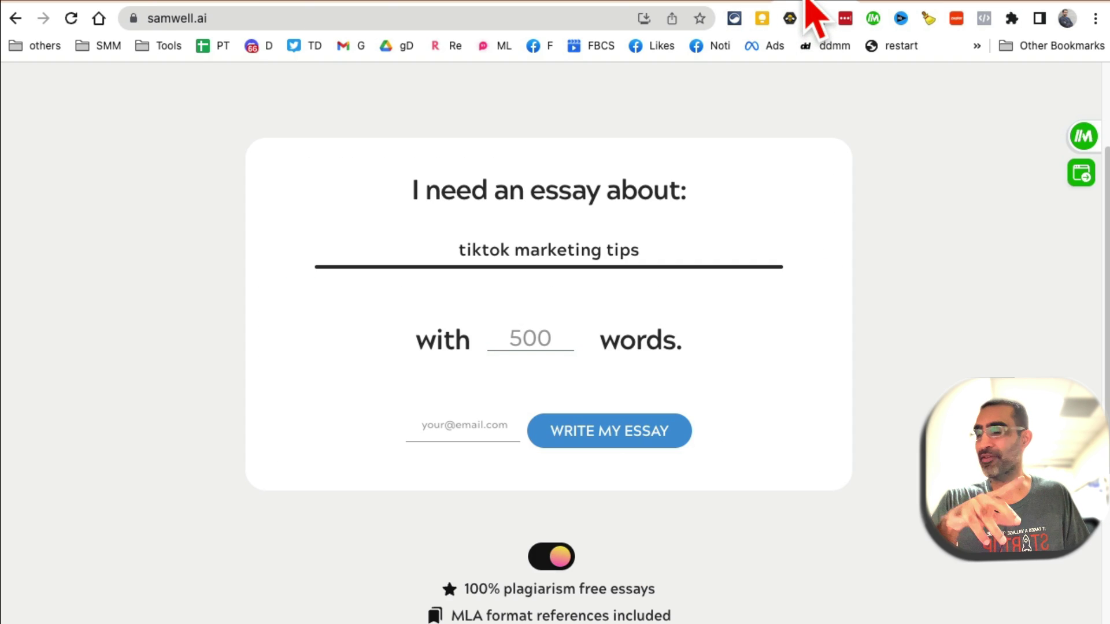